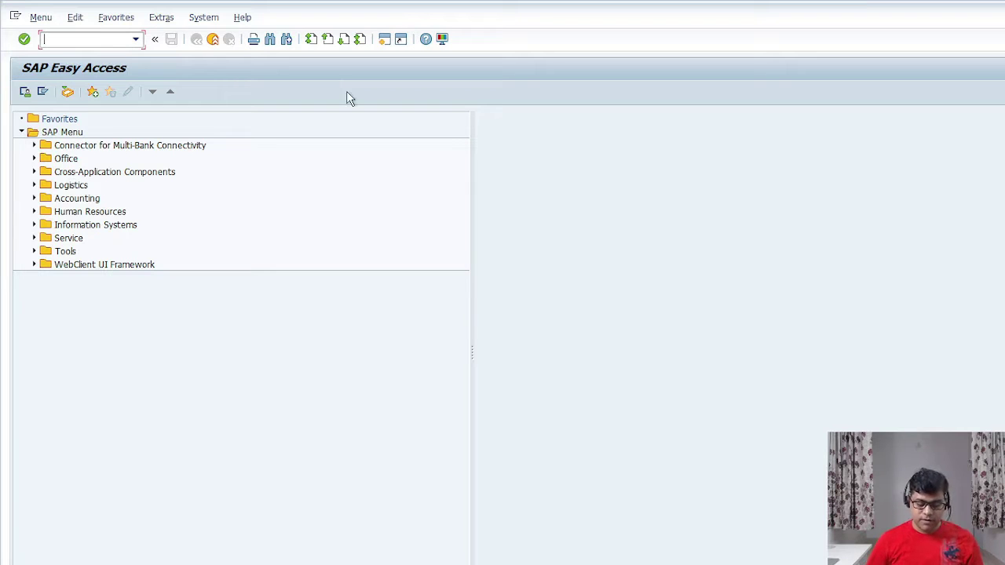
Start transaction VL01N to create an outbound delivery with order reference and set the shipping point to Z100
{"action": "type", "text": "vl01n"}
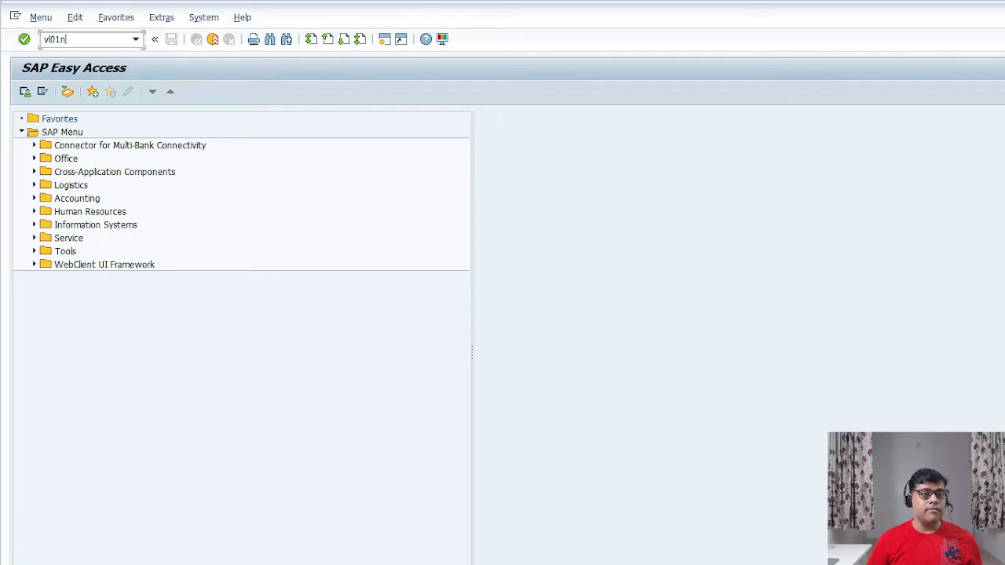
{"action": "key", "text": "Return"}
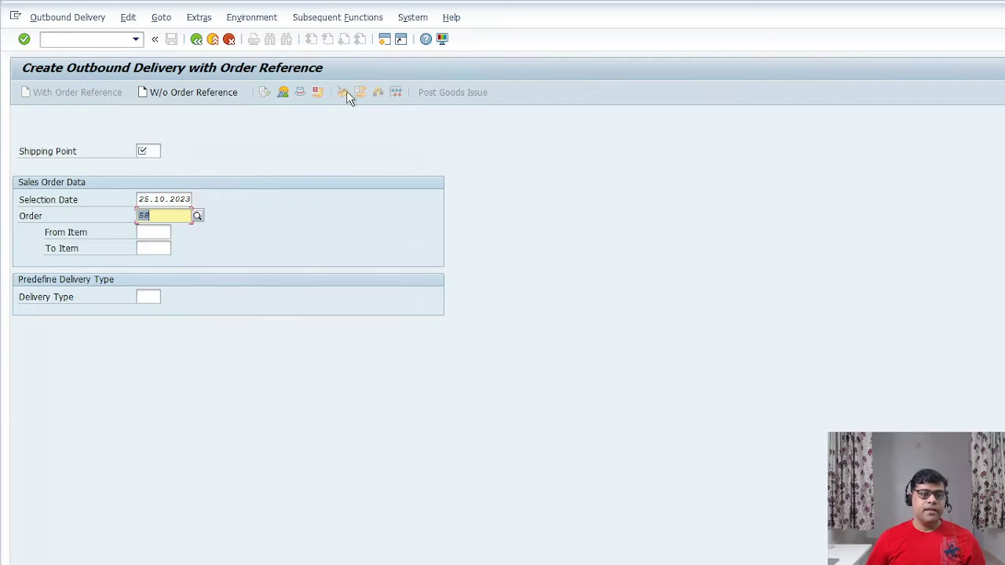
{"action": "left_click", "coordinate": [149, 151]}
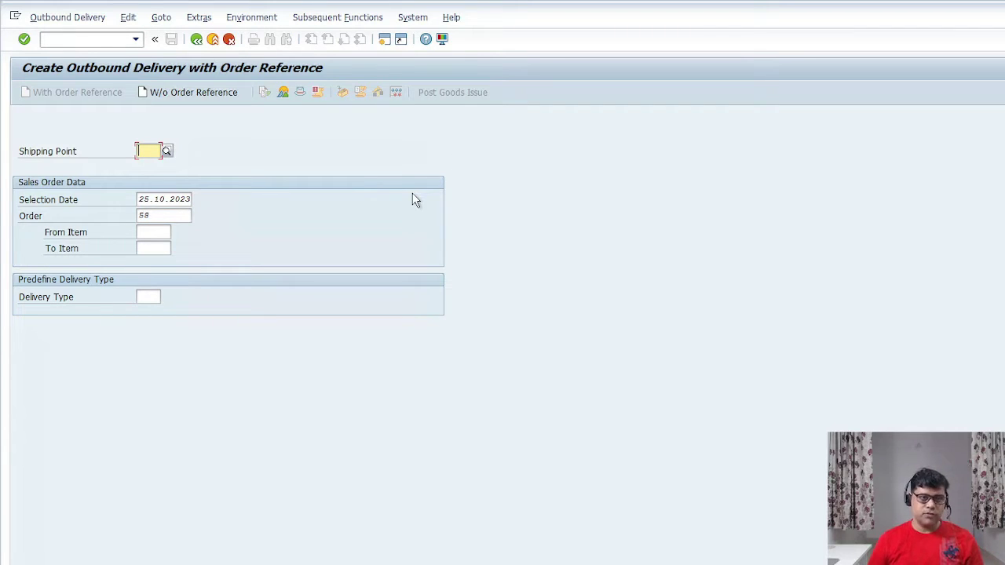
{"action": "type", "text": "z100"}
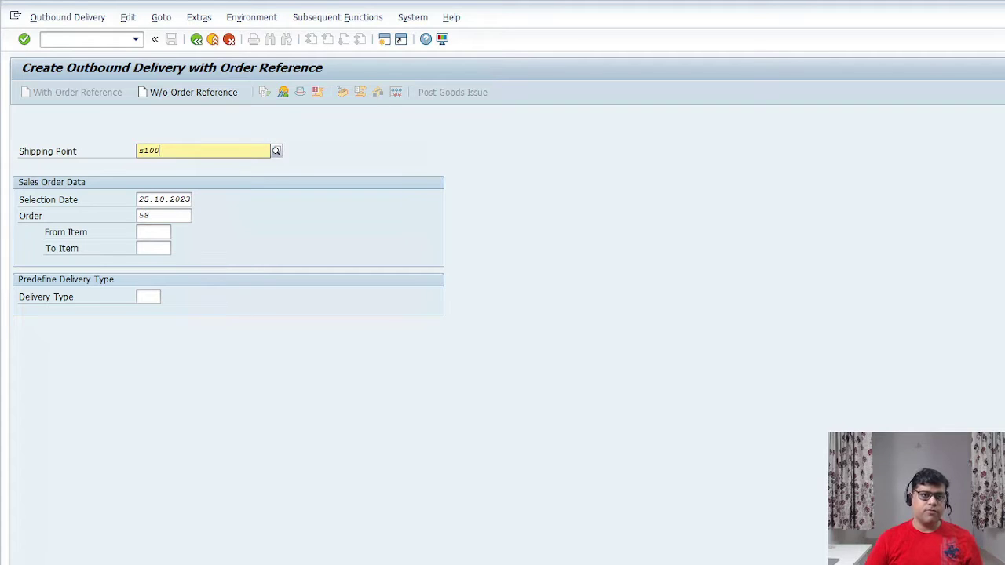
{"action": "key", "text": "Return"}
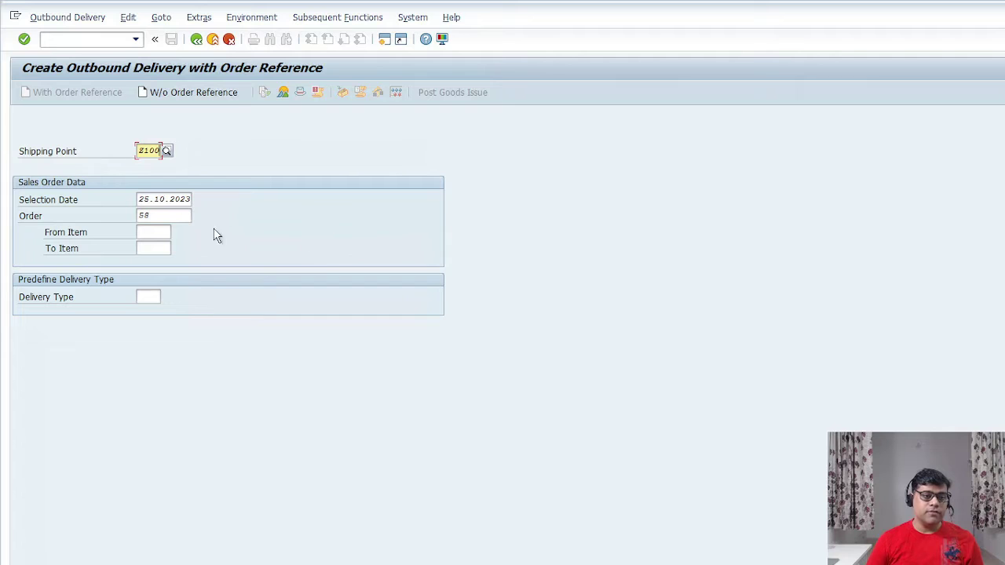
{"action": "left_click", "coordinate": [166, 217]}
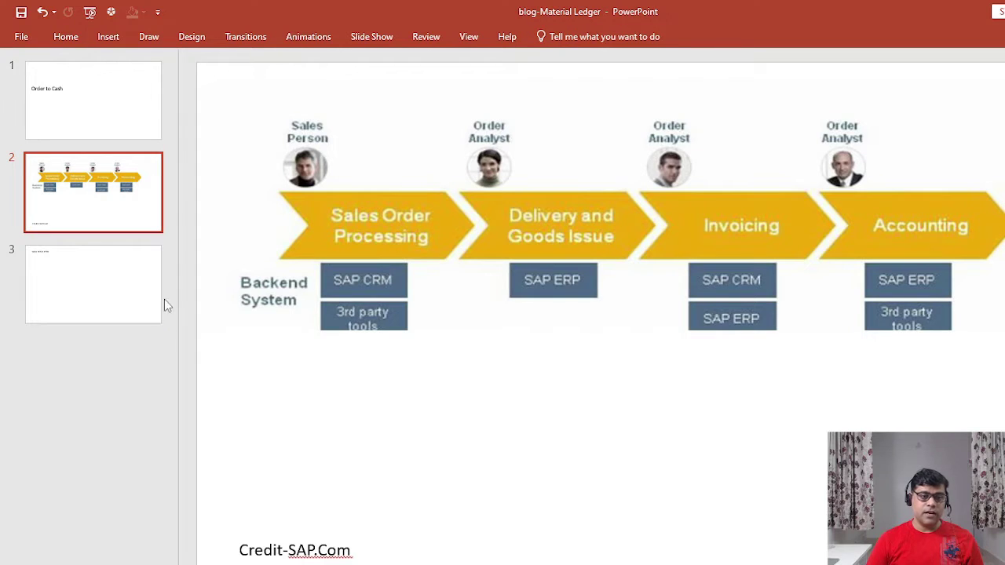
{"action": "left_click", "coordinate": [146, 284]}
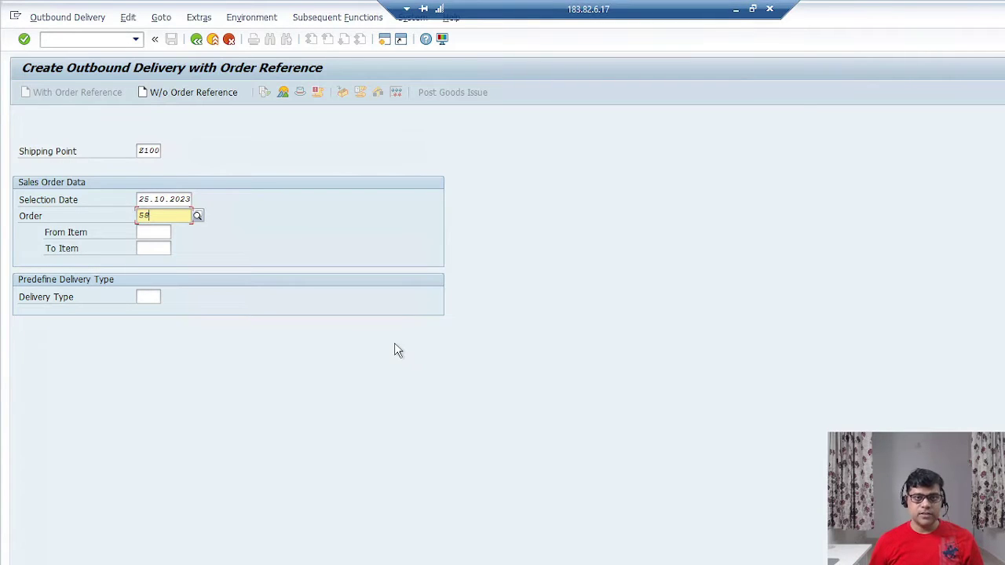
Open a new session and use VA03 to review the shipping data of the referenced sales order
{"action": "left_click", "coordinate": [384, 40]}
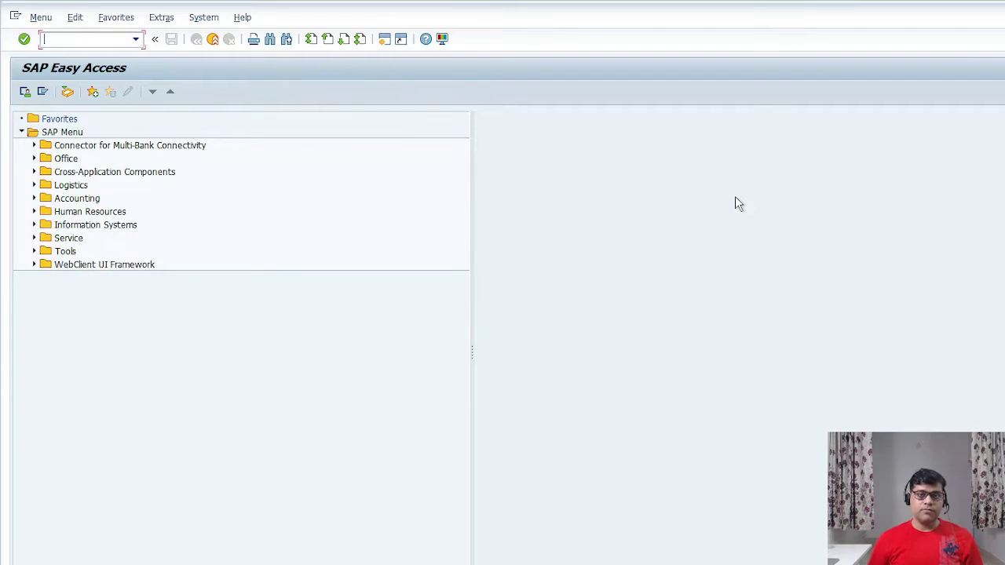
{"action": "type", "text": "va03"}
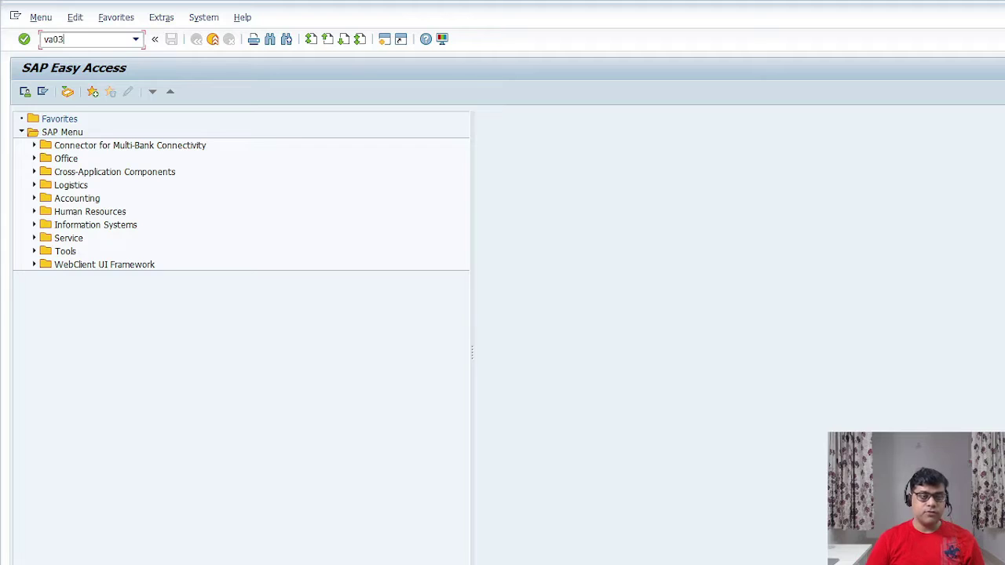
{"action": "key", "text": "Return"}
{"action": "key", "text": "Return"}
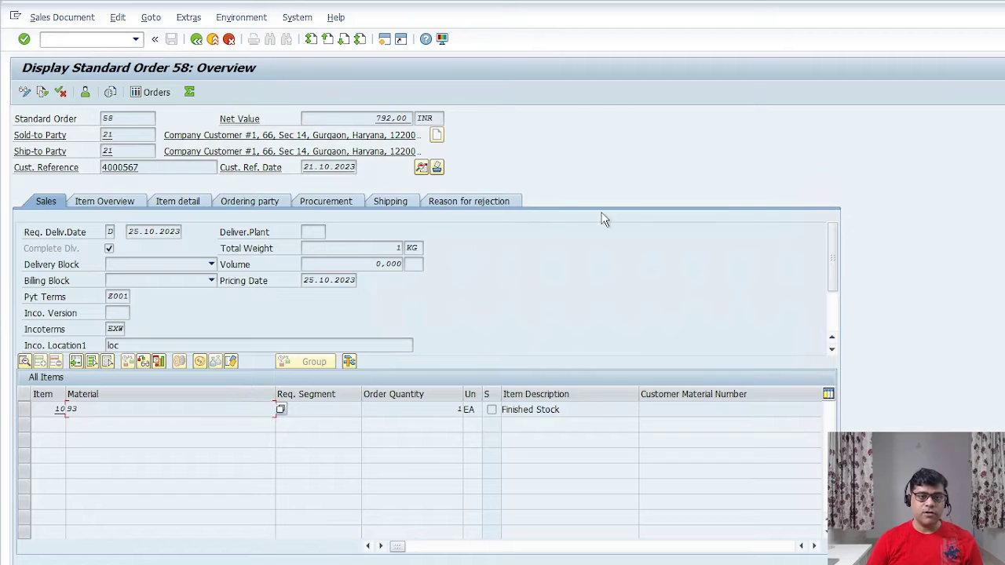
{"action": "left_click", "coordinate": [402, 202]}
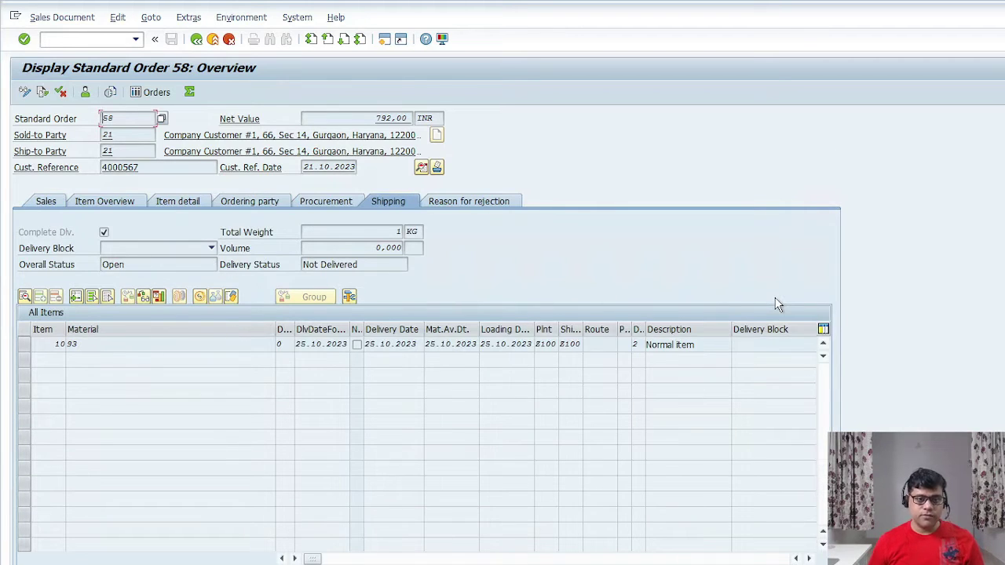
{"action": "left_click", "coordinate": [213, 40]}
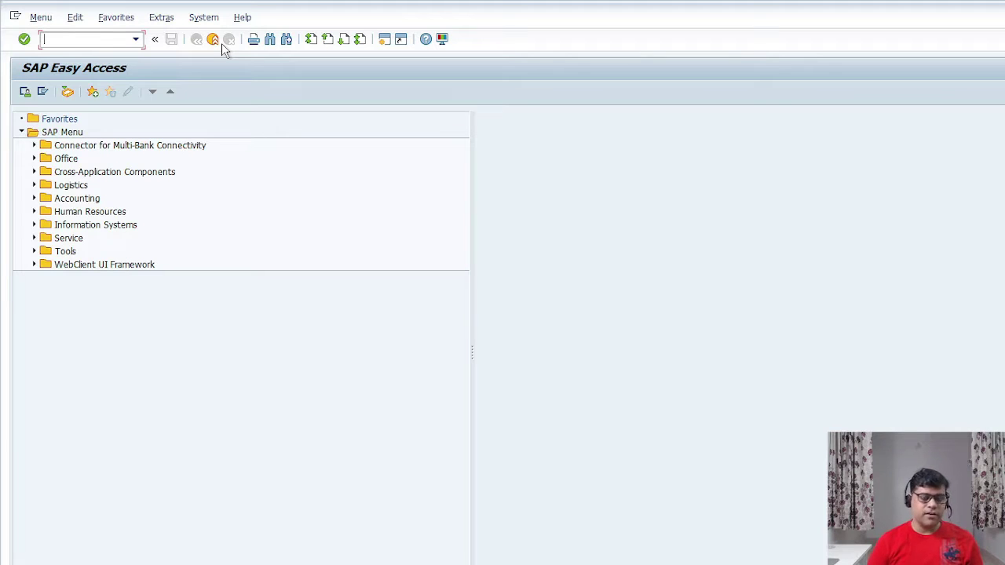
Check the stock overview of material 93 with transaction MMBE and return to the outbound delivery
{"action": "type", "text": "mmbe"}
{"action": "key", "text": "Return"}
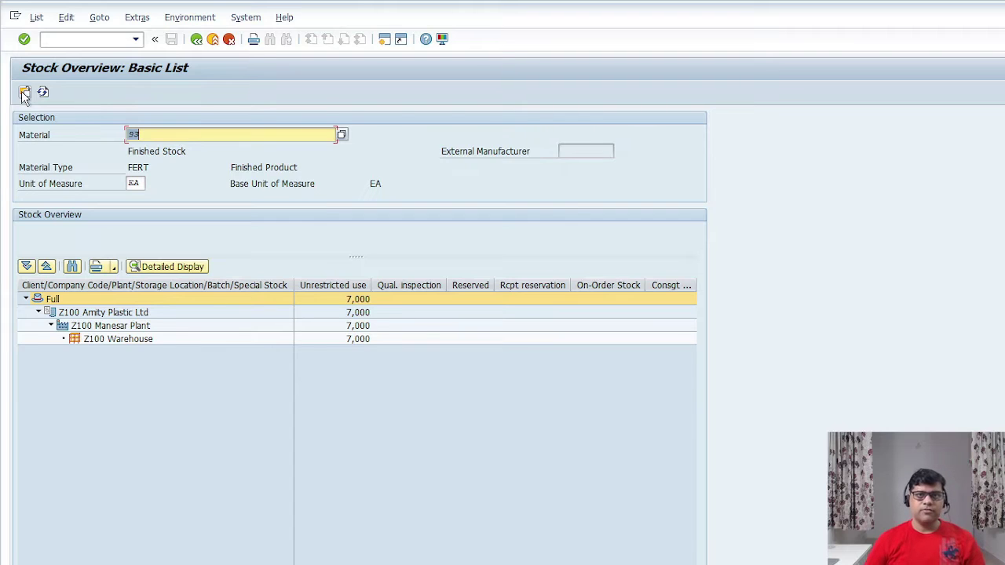
{"action": "left_click", "coordinate": [212, 41]}
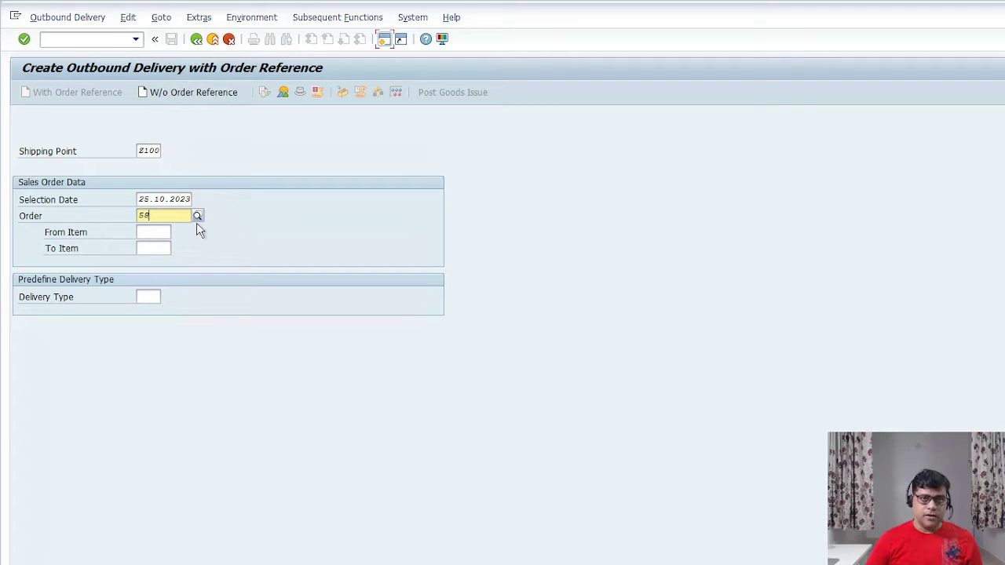
Open the delivery overview for the sales order and set the actual goods issue date to 25.10.2023
{"action": "key", "text": "Return"}
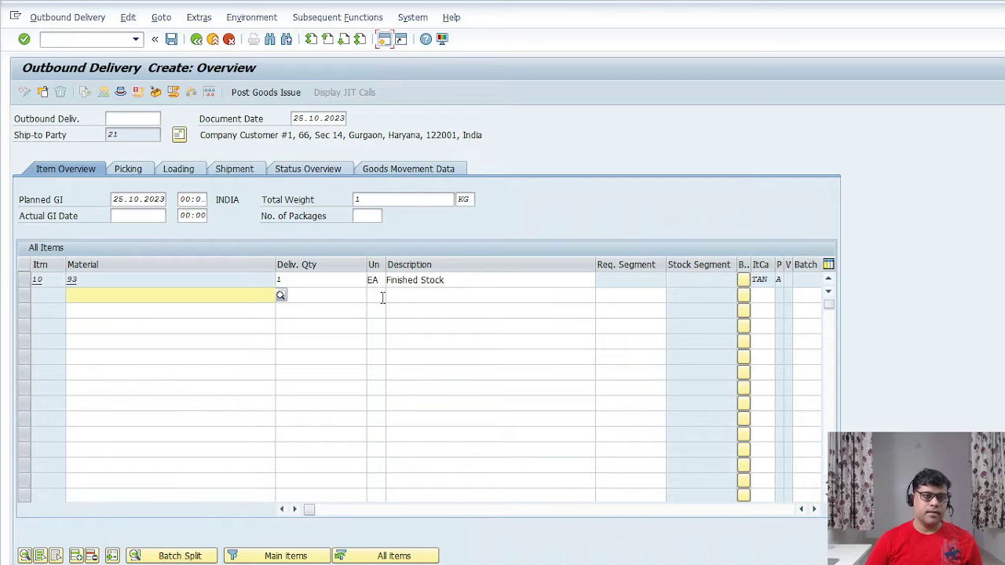
{"action": "left_click", "coordinate": [135, 216]}
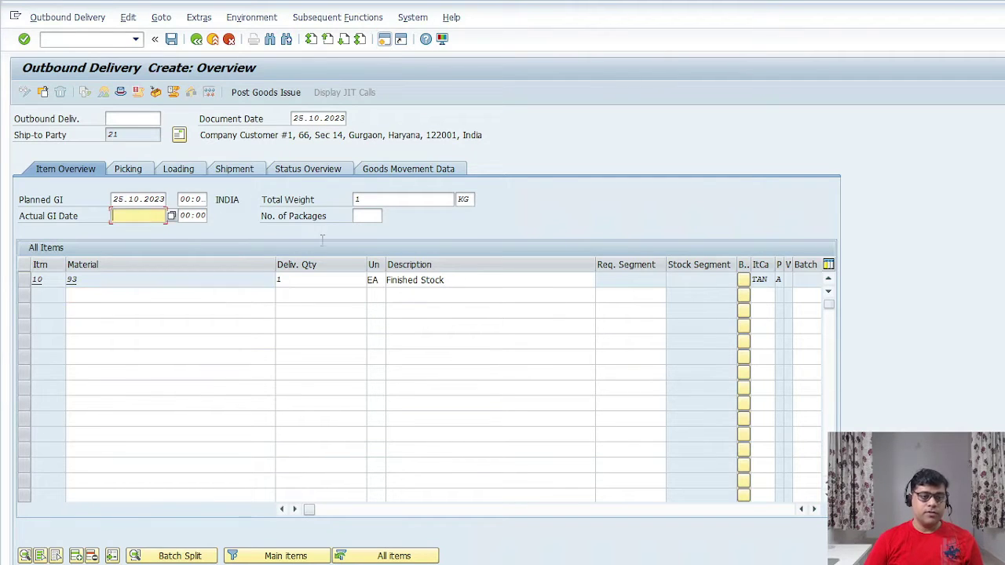
{"action": "key", "text": "F4"}
{"action": "key", "text": "Return"}
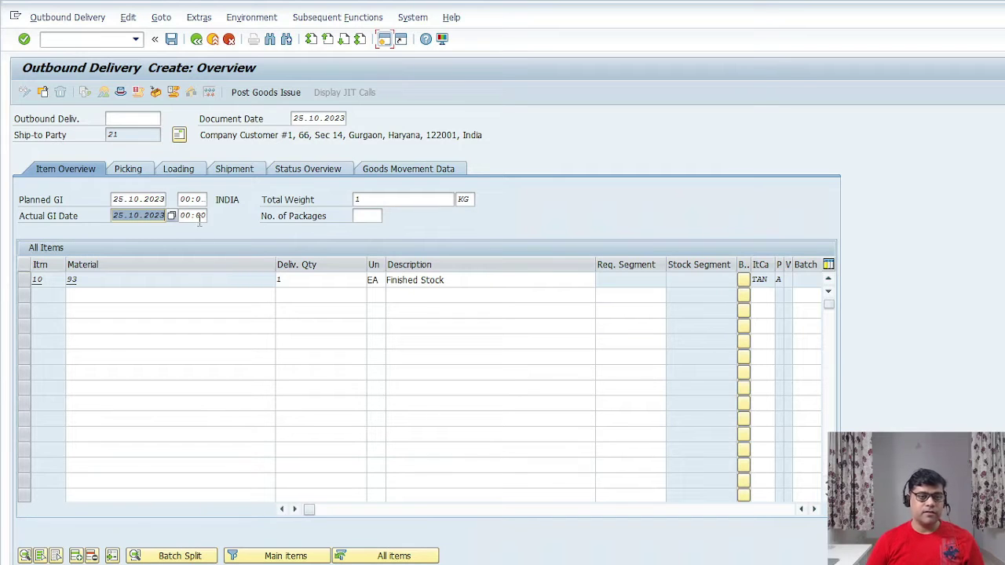
Enter storage location Z100 and picked quantity 1 for item 10, and post the goods issue
{"action": "left_click", "coordinate": [127, 168]}
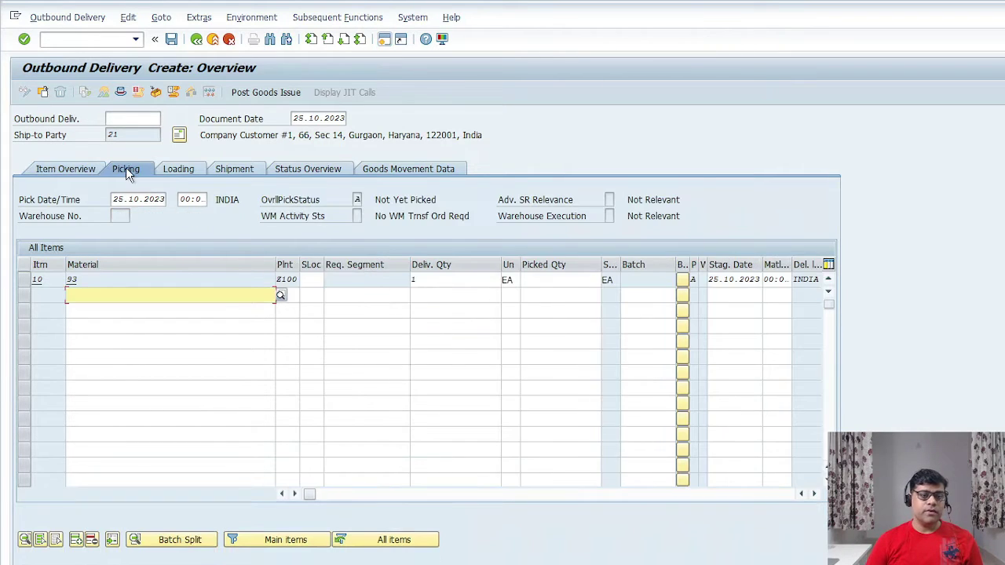
{"action": "left_click", "coordinate": [318, 280]}
{"action": "type", "text": "z100"}
{"action": "left_click", "coordinate": [325, 307]}
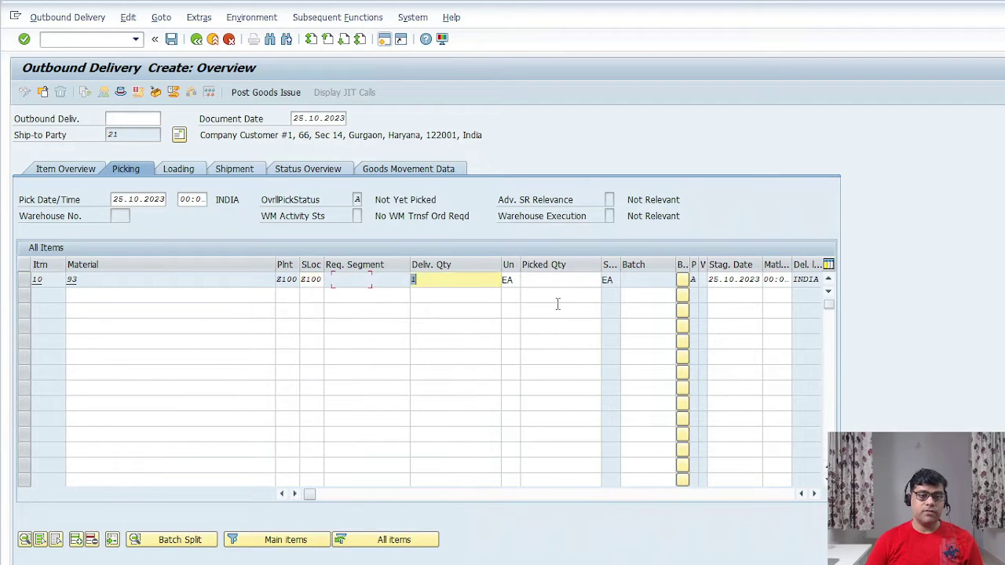
{"action": "key", "text": "Tab"}
{"action": "type", "text": "1"}
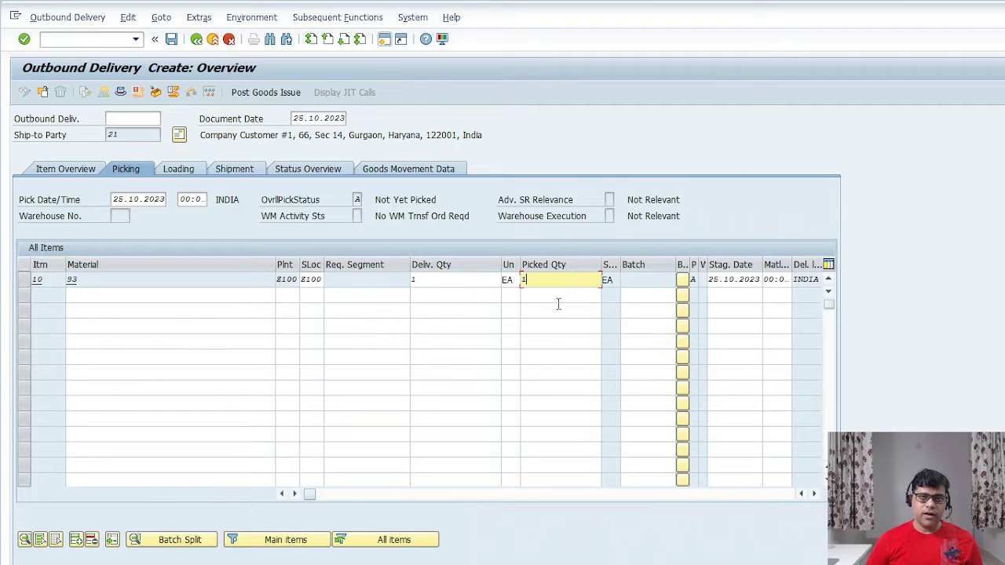
{"action": "left_click", "coordinate": [264, 93]}
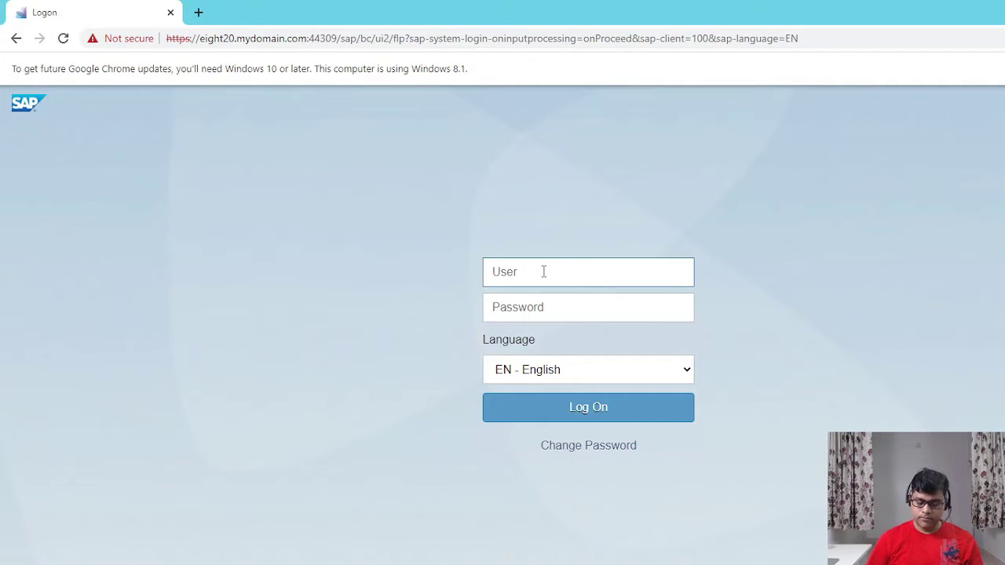
Log on to the SAP Fiori launchpad in the browser with the user name and account password
{"action": "type", "text": "pradeep"}
{"action": "key", "text": "Tab"}
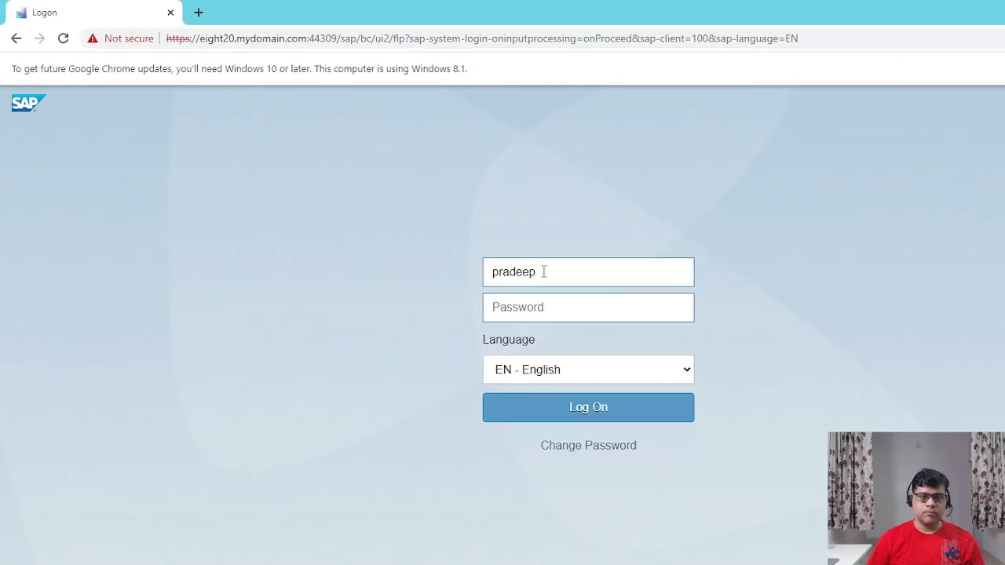
{"action": "type", "text": "••••••••"}
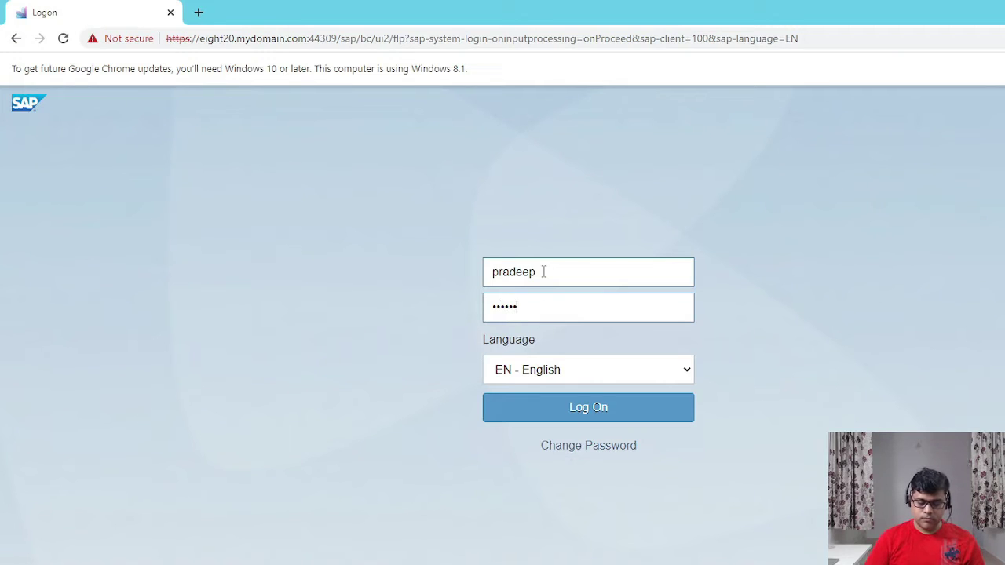
{"action": "key", "text": "Return"}
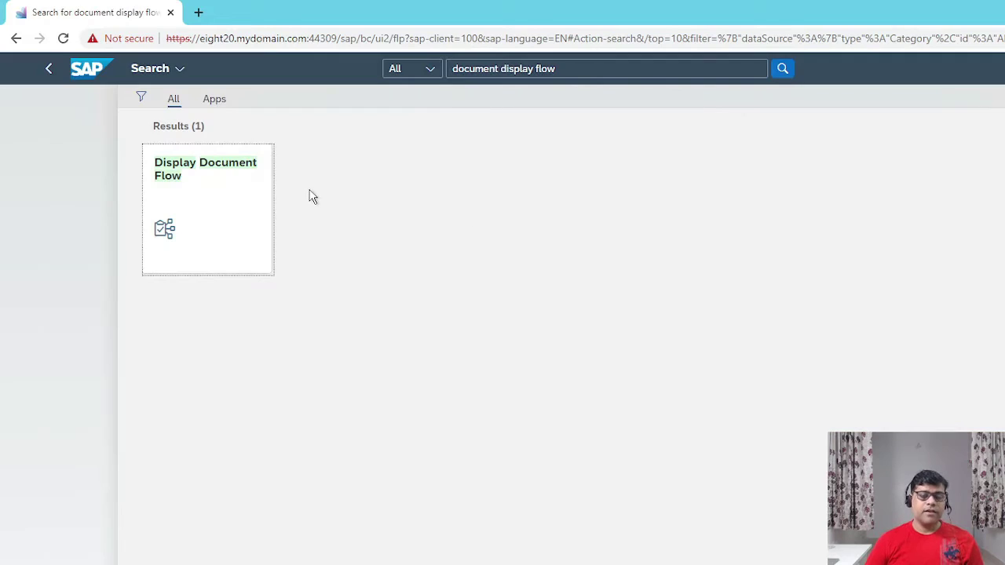
Open the Display Document Flow app and show the flow for document type Sales Document using the sales order's number
{"action": "left_click", "coordinate": [194, 163]}
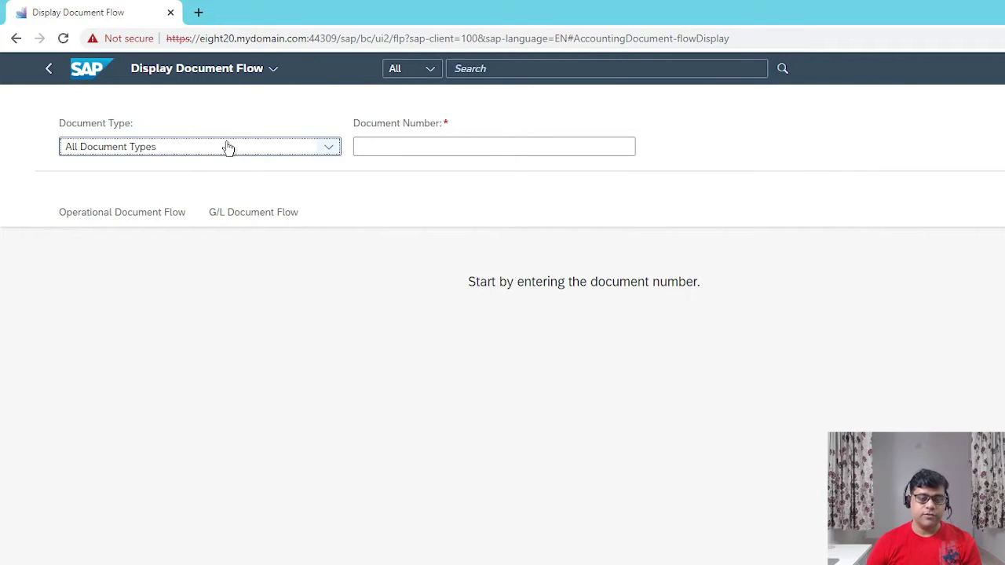
{"action": "left_click", "coordinate": [333, 147]}
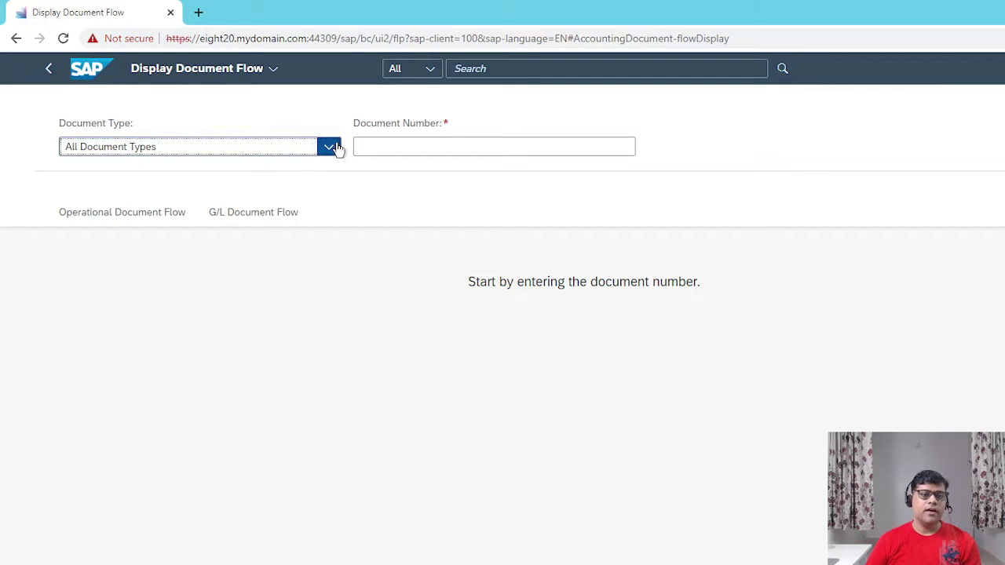
{"action": "left_click", "coordinate": [110, 193]}
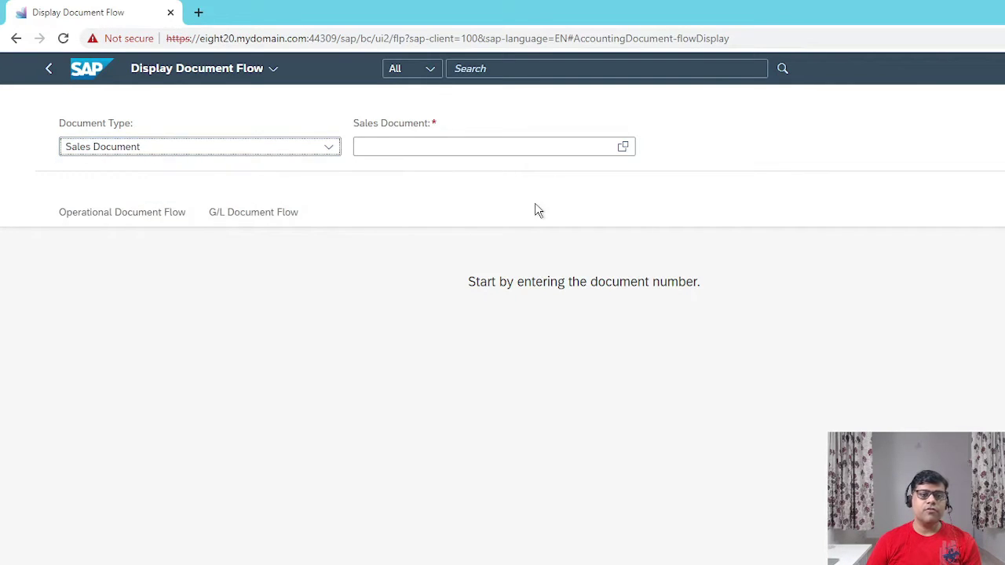
{"action": "left_click", "coordinate": [620, 141]}
{"action": "type", "text": "58"}
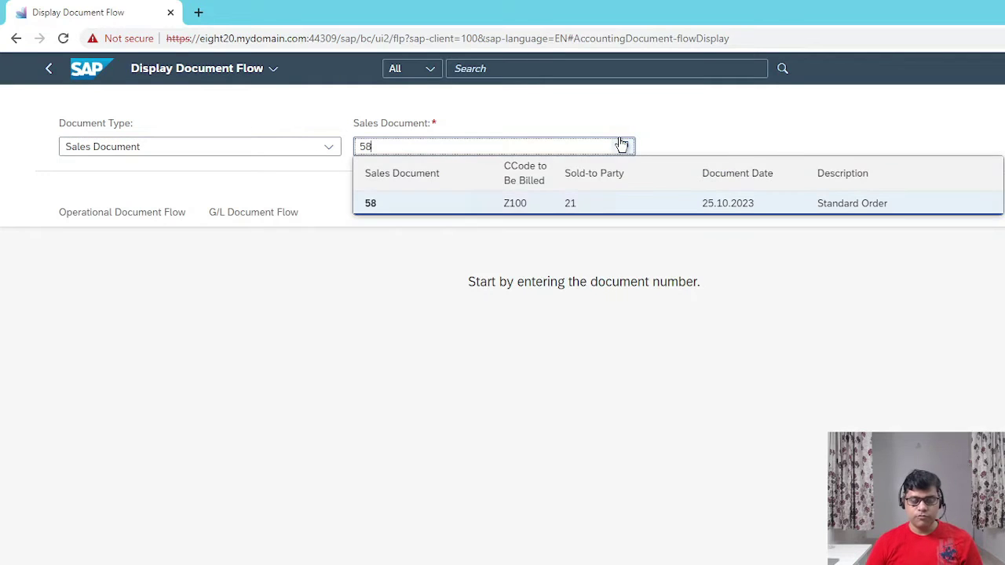
{"action": "left_click", "coordinate": [370, 207]}
{"action": "key", "text": "Return"}
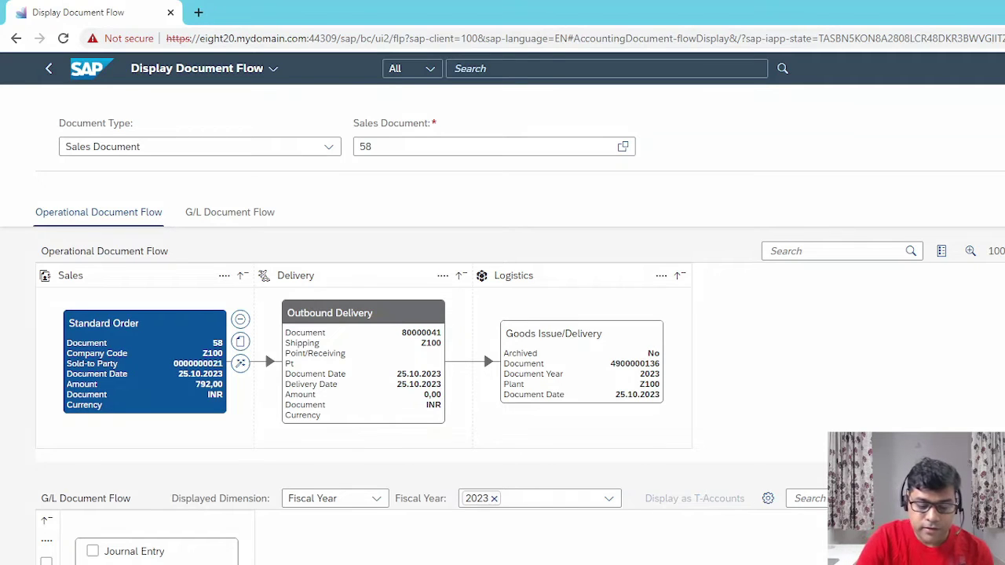
Annotate the document flow with a circle around the standard order, arrows through outbound delivery to goods issue, and a check mark beside it
{"action": "mouse_move", "coordinate": [197, 438]}
{"action": "left_mouse_down"}
{"action": "mouse_move", "coordinate": [168, 254]}
{"action": "mouse_move", "coordinate": [234, 410]}
{"action": "left_mouse_up"}
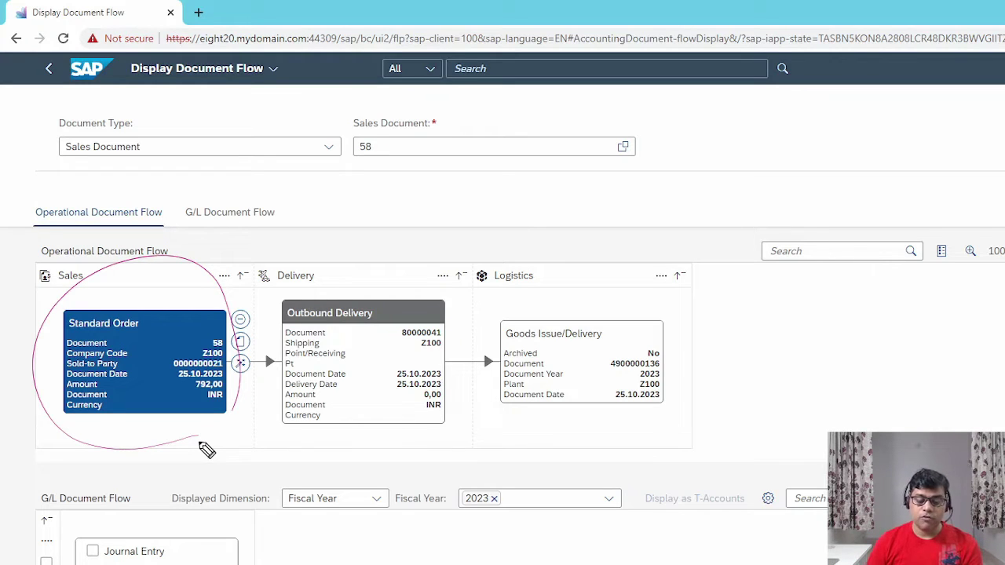
{"action": "mouse_move", "coordinate": [148, 308]}
{"action": "left_mouse_down"}
{"action": "mouse_move", "coordinate": [366, 311]}
{"action": "mouse_move", "coordinate": [375, 292]}
{"action": "left_mouse_up"}
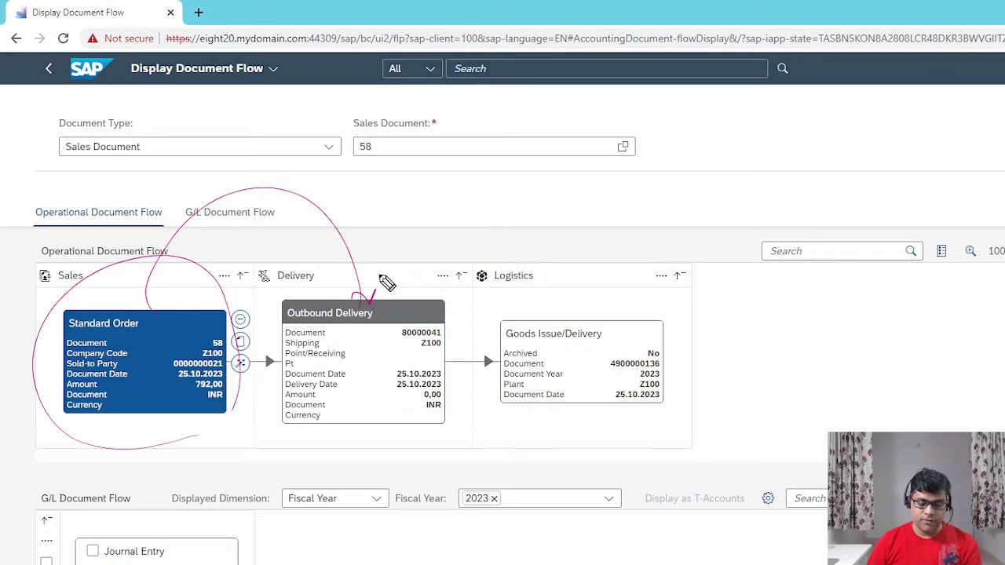
{"action": "left_click_drag", "start_coordinate": [402, 357], "coordinate": [462, 338]}
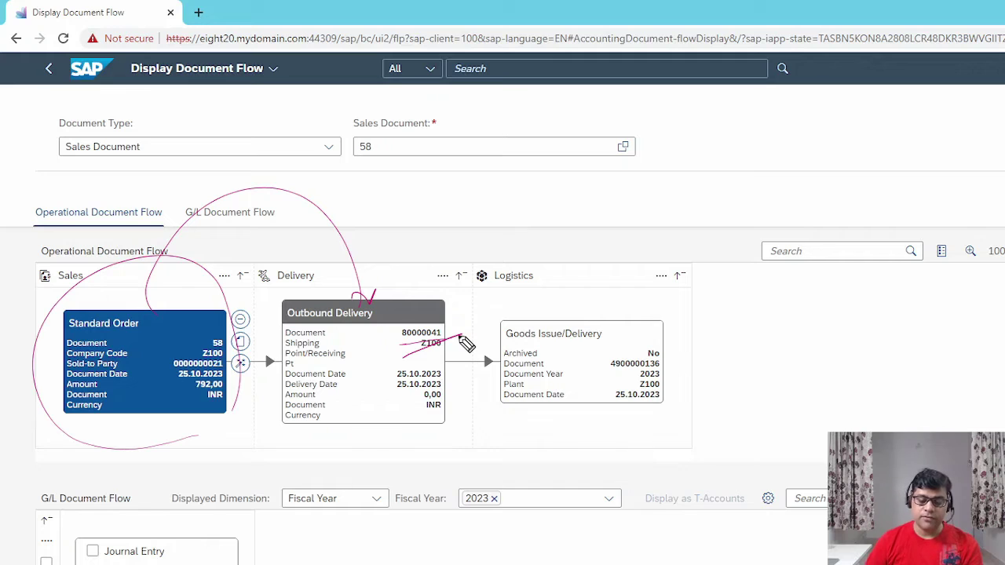
{"action": "mouse_move", "coordinate": [366, 334]}
{"action": "left_mouse_down"}
{"action": "mouse_move", "coordinate": [605, 310]}
{"action": "mouse_move", "coordinate": [589, 312]}
{"action": "mouse_move", "coordinate": [611, 297]}
{"action": "left_mouse_up"}
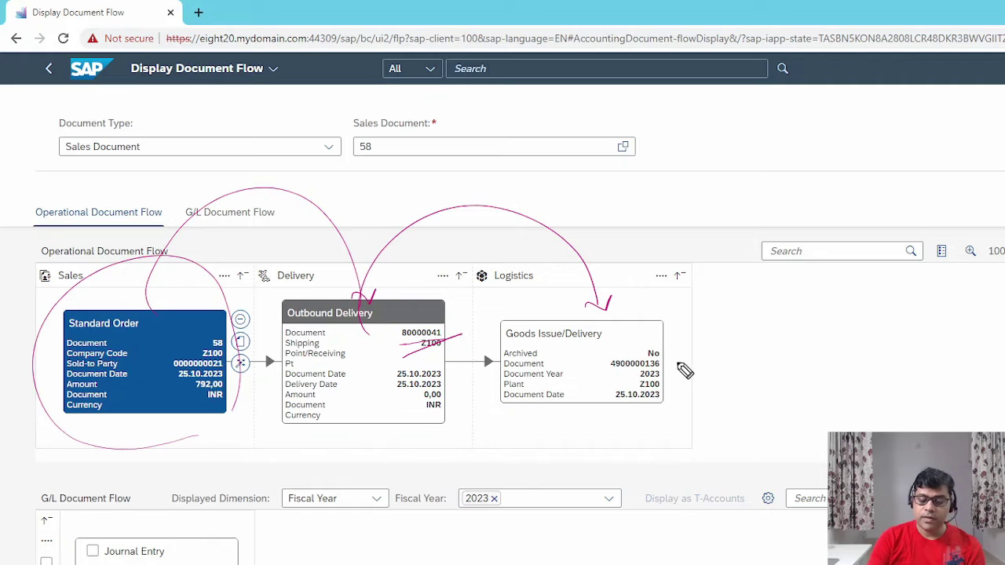
{"action": "left_click_drag", "start_coordinate": [678, 358], "coordinate": [729, 345]}
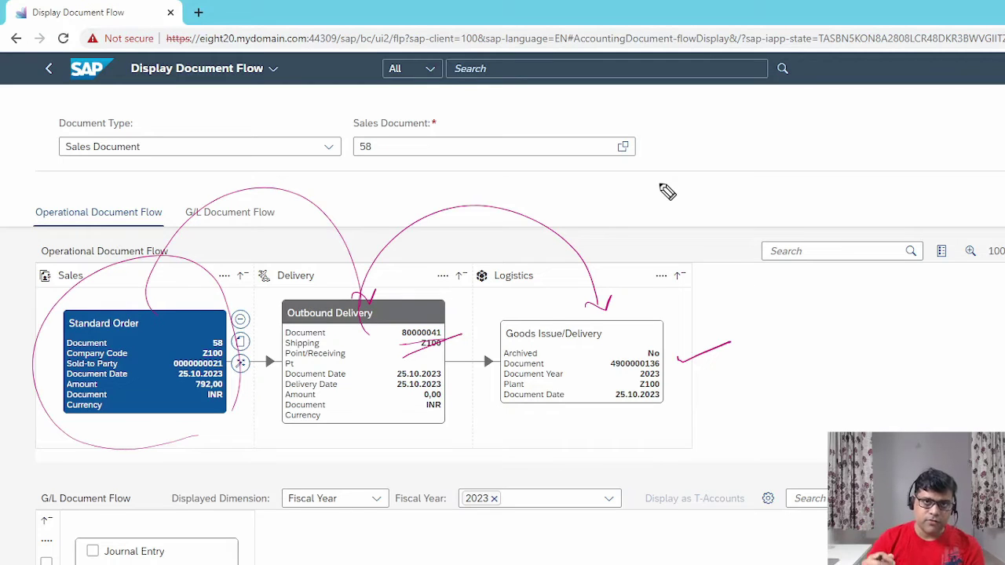
Handwrite the note "FG Stk" beside the goods issue document in the flow
{"action": "mouse_move", "coordinate": [750, 406]}
{"action": "left_mouse_down"}
{"action": "mouse_move", "coordinate": [737, 432]}
{"action": "mouse_move", "coordinate": [763, 429]}
{"action": "left_mouse_up"}
{"action": "mouse_move", "coordinate": [782, 400]}
{"action": "left_mouse_down"}
{"action": "mouse_move", "coordinate": [835, 411]}
{"action": "mouse_move", "coordinate": [834, 398]}
{"action": "left_mouse_up"}
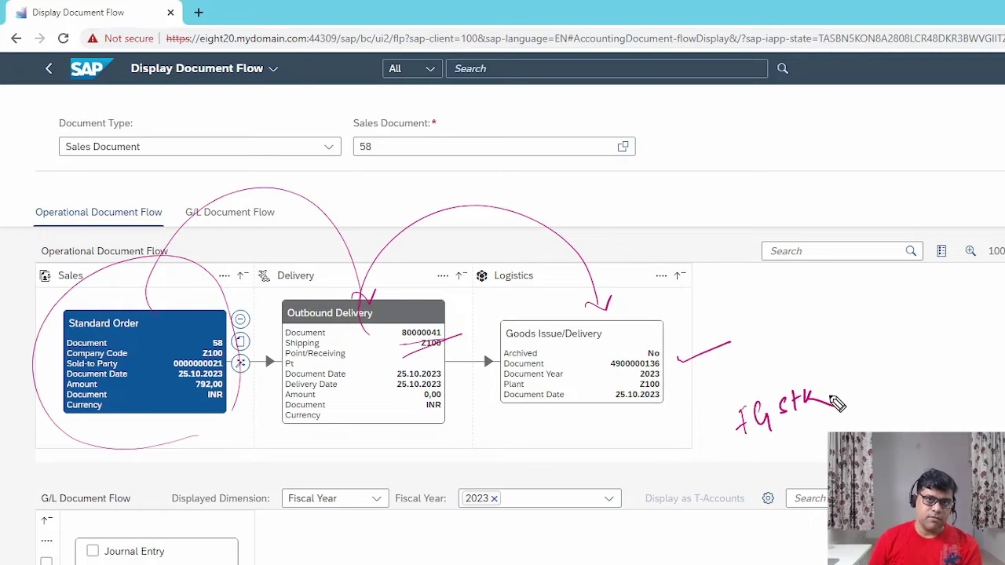
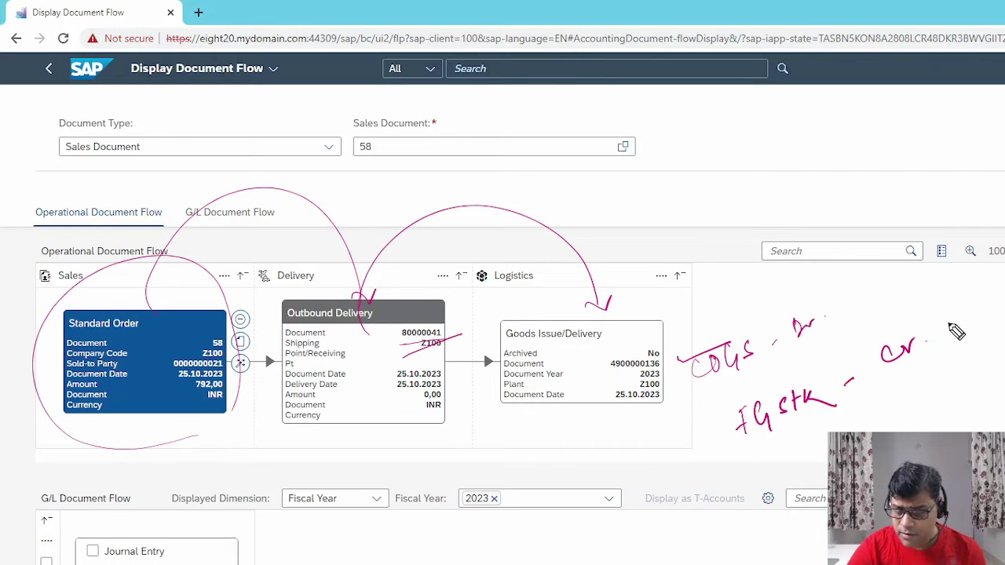
Handwrite the amount 366 beside both the Cr and Dr notes and circle the COGS debit entry
{"action": "mouse_move", "coordinate": [948, 317]}
{"action": "left_mouse_down"}
{"action": "mouse_move", "coordinate": [961, 333]}
{"action": "mouse_move", "coordinate": [987, 330]}
{"action": "left_mouse_up"}
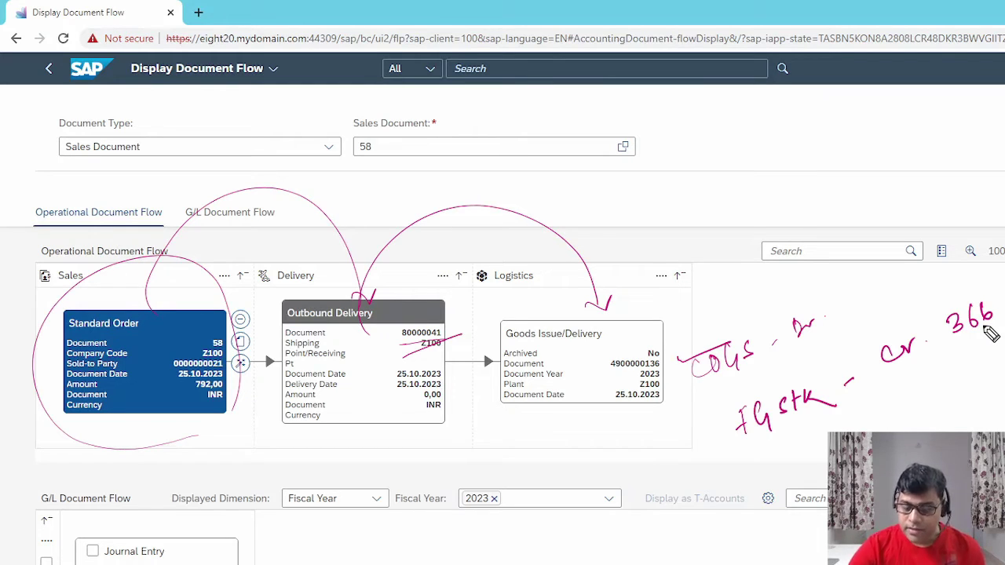
{"action": "mouse_move", "coordinate": [875, 284]}
{"action": "left_mouse_down"}
{"action": "mouse_move", "coordinate": [884, 296]}
{"action": "mouse_move", "coordinate": [875, 300]}
{"action": "mouse_move", "coordinate": [910, 293]}
{"action": "left_mouse_up"}
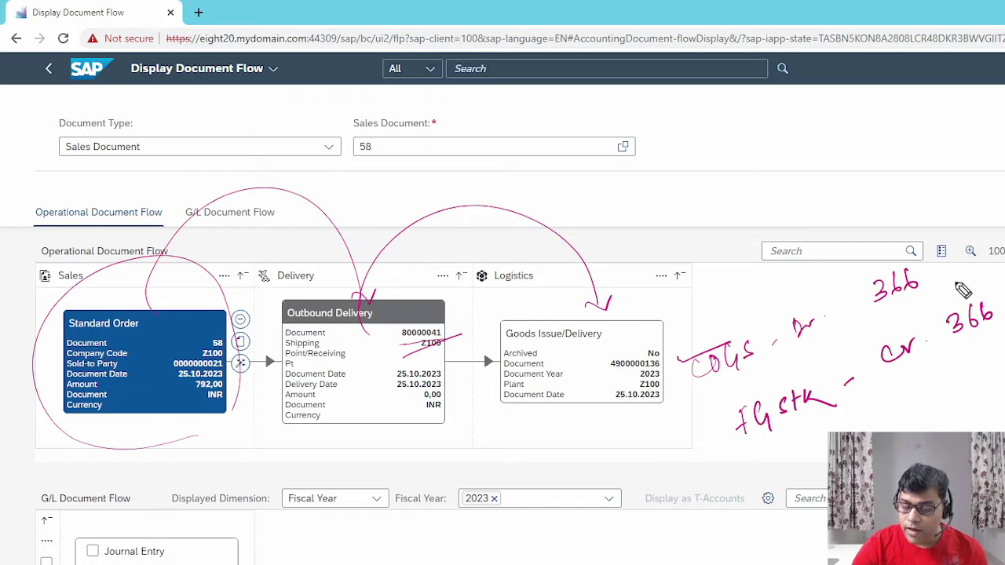
{"action": "mouse_move", "coordinate": [960, 288]}
{"action": "left_mouse_down"}
{"action": "mouse_move", "coordinate": [604, 369]}
{"action": "mouse_move", "coordinate": [944, 298]}
{"action": "left_mouse_up"}
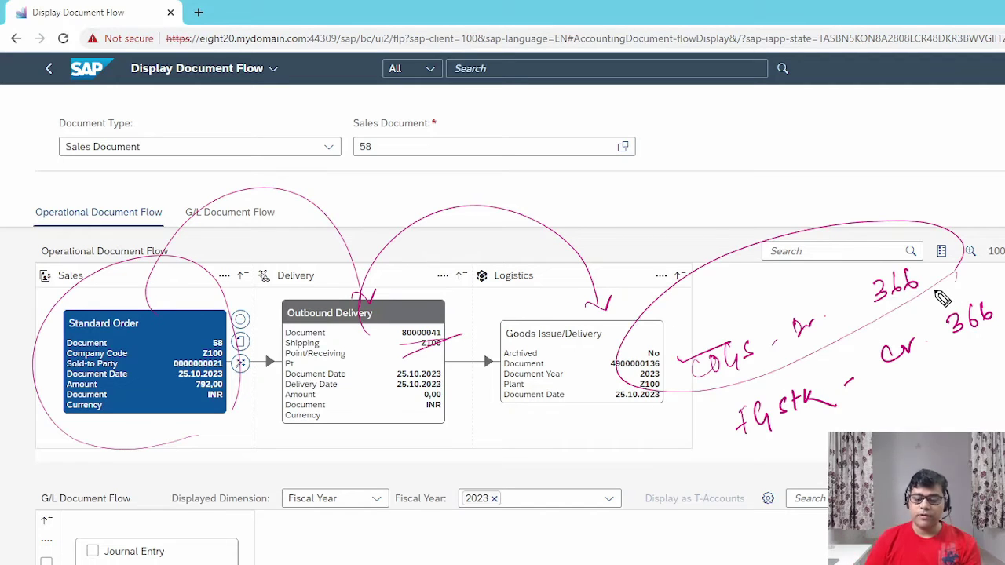
Tick the journal entry and draw an arrow from the COGS entry to a handwritten "COPA" note, and clear all annotations
{"action": "left_click_drag", "start_coordinate": [592, 431], "coordinate": [589, 471]}
{"action": "mouse_move", "coordinate": [584, 449]}
{"action": "left_mouse_down"}
{"action": "mouse_move", "coordinate": [616, 454]}
{"action": "mouse_move", "coordinate": [617, 463]}
{"action": "left_mouse_up"}
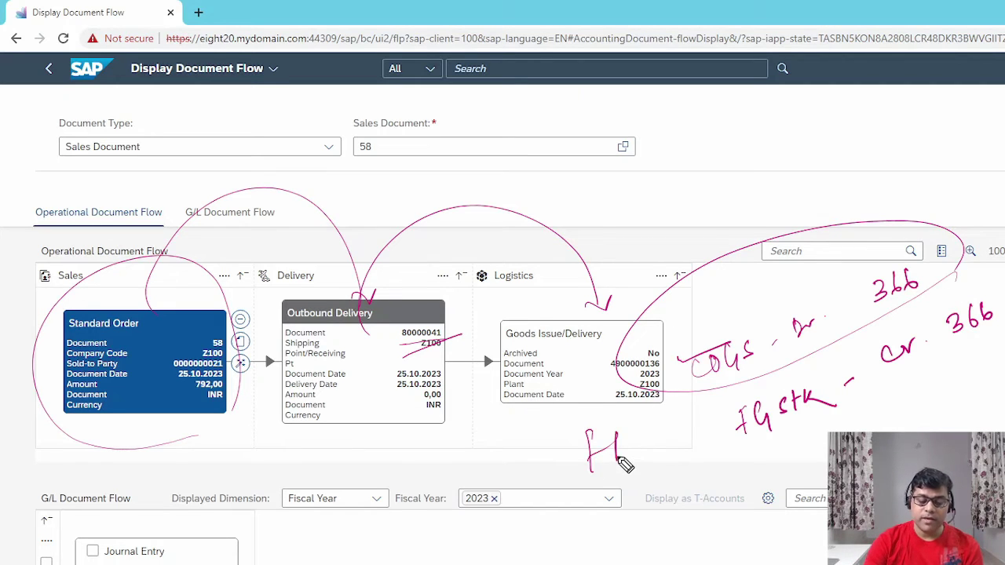
{"action": "left_click_drag", "start_coordinate": [235, 560], "coordinate": [271, 534]}
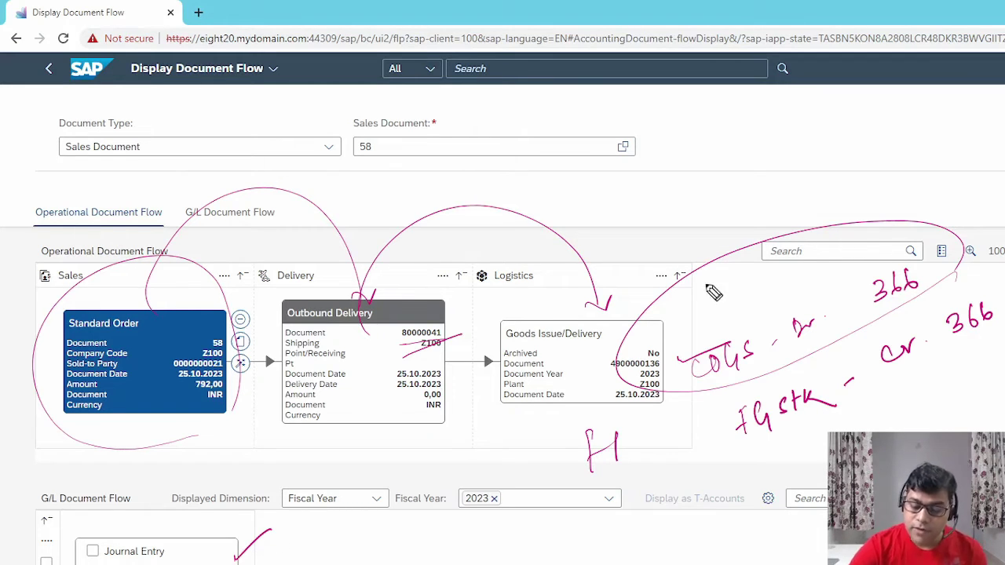
{"action": "mouse_move", "coordinate": [705, 295]}
{"action": "left_mouse_down"}
{"action": "mouse_move", "coordinate": [757, 168]}
{"action": "mouse_move", "coordinate": [811, 138]}
{"action": "mouse_move", "coordinate": [820, 157]}
{"action": "mouse_move", "coordinate": [833, 122]}
{"action": "mouse_move", "coordinate": [839, 134]}
{"action": "left_mouse_up"}
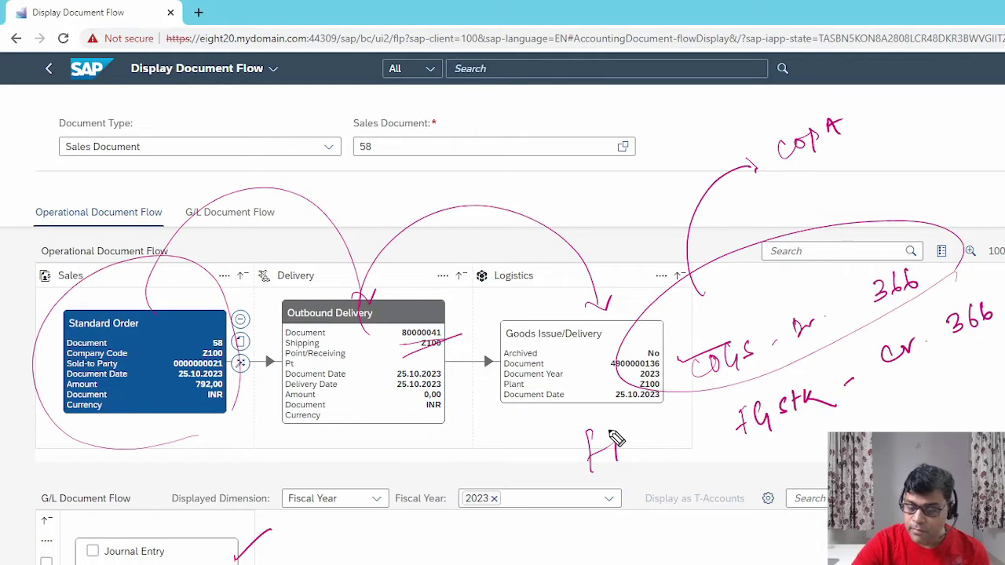
{"action": "key", "text": "Escape"}
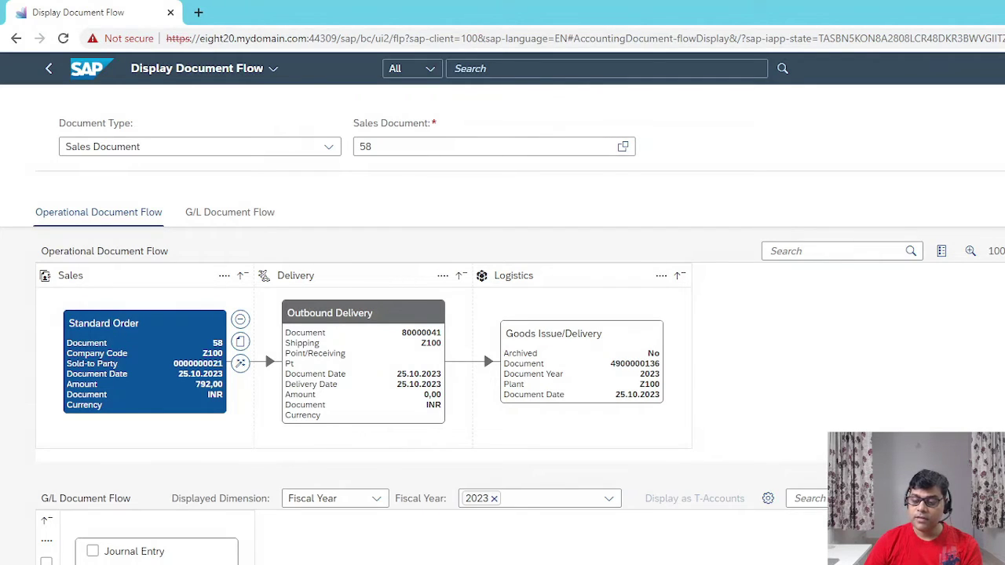
Switch to the SAP GUI delivery session and display the overview of the newly created outbound delivery
{"action": "scroll", "coordinate": [503, 327], "scroll_direction": "down", "scroll_amount": 3}
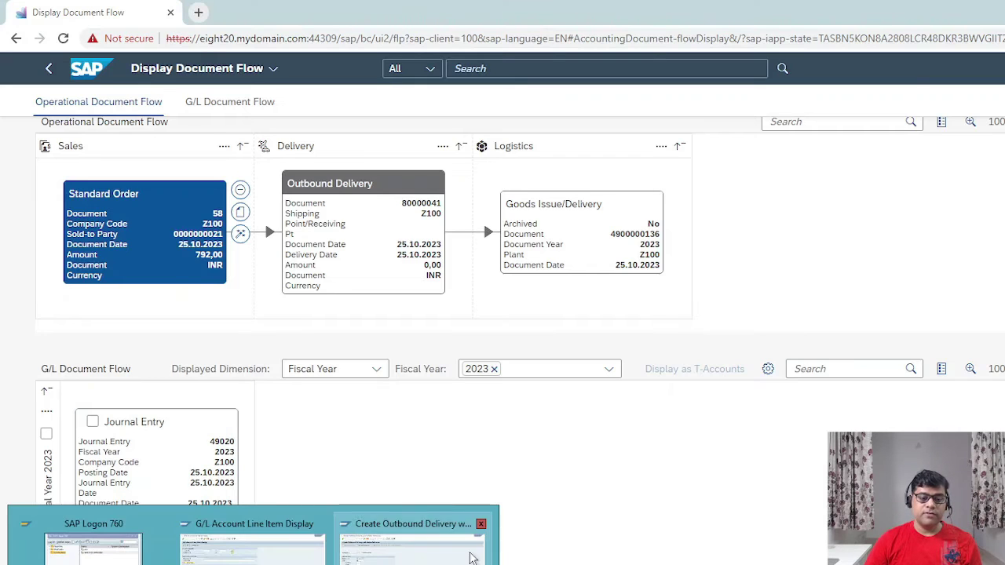
{"action": "left_click", "coordinate": [463, 549]}
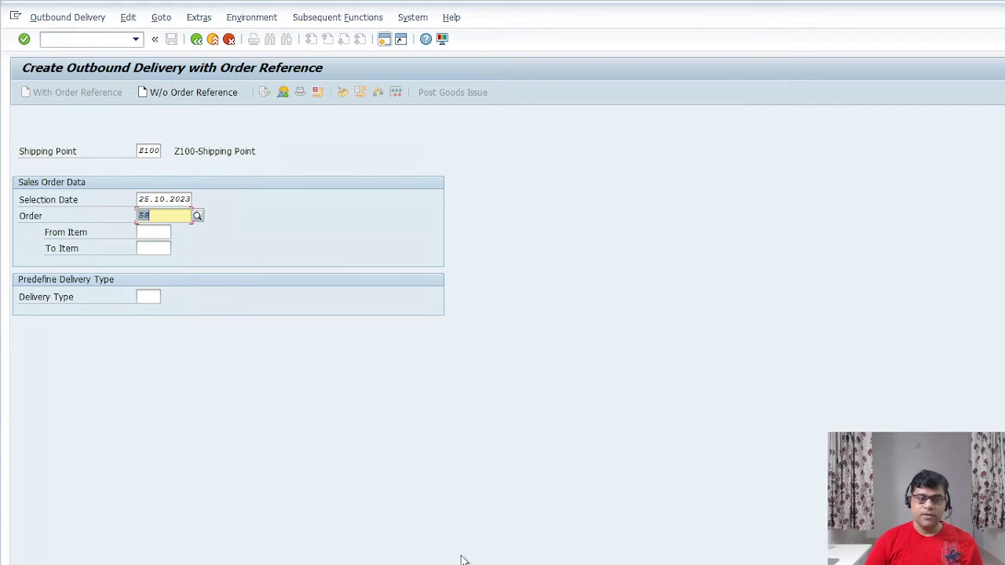
{"action": "left_click", "coordinate": [63, 17]}
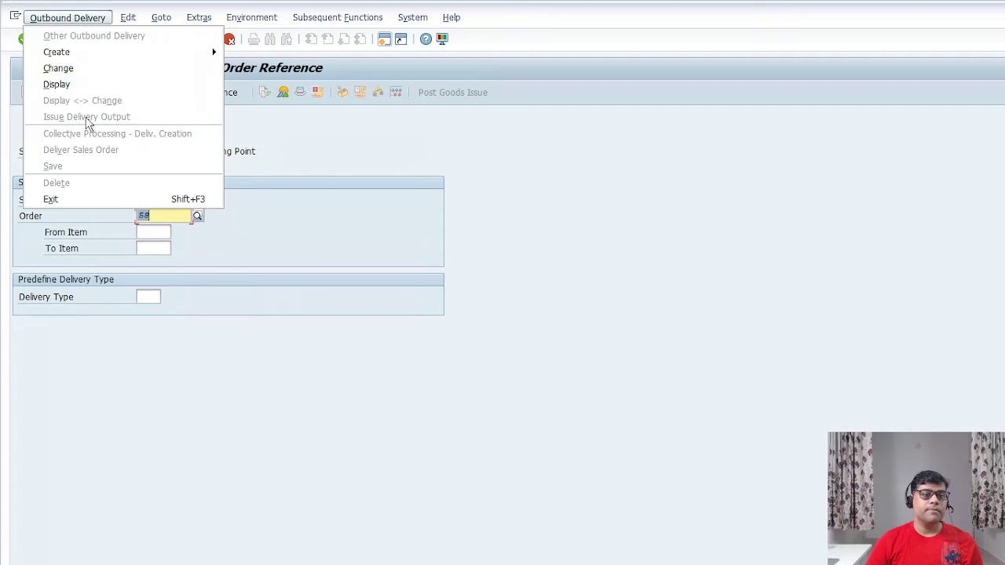
{"action": "left_click", "coordinate": [81, 84]}
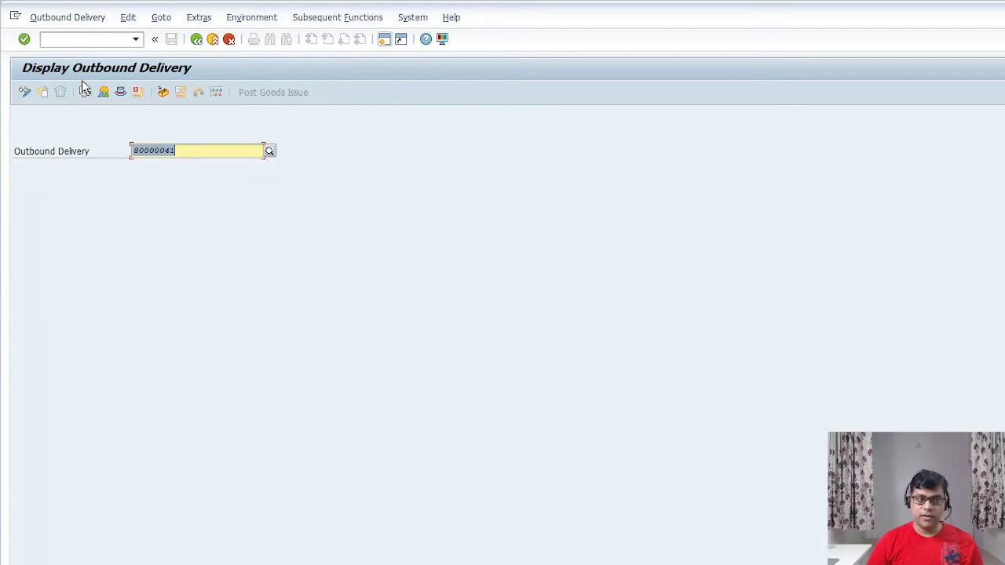
{"action": "key", "text": "Return"}
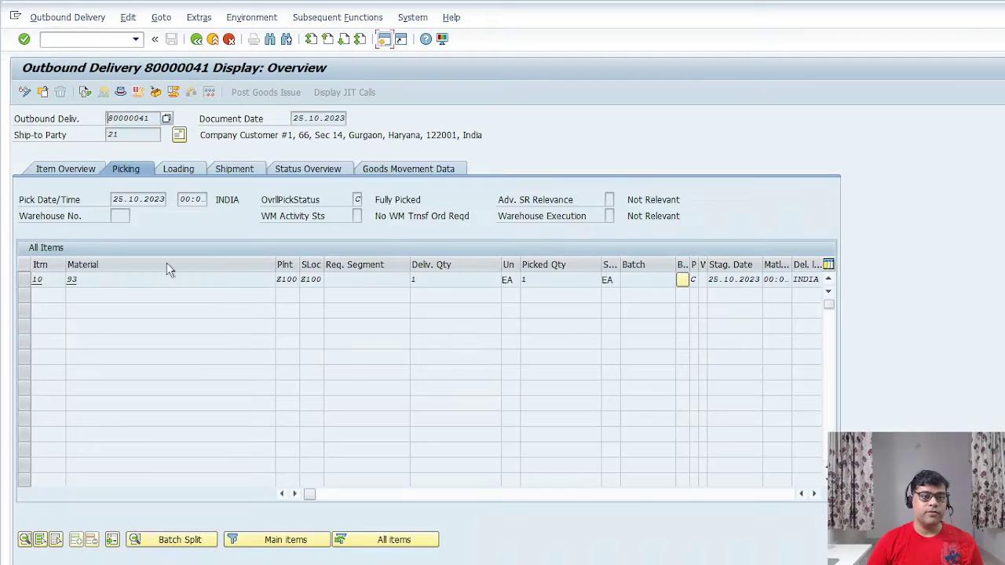
Open the outbound delivery's document flow, go through its documents down to the goods issue, and widen the Document column
{"action": "left_click", "coordinate": [86, 94]}
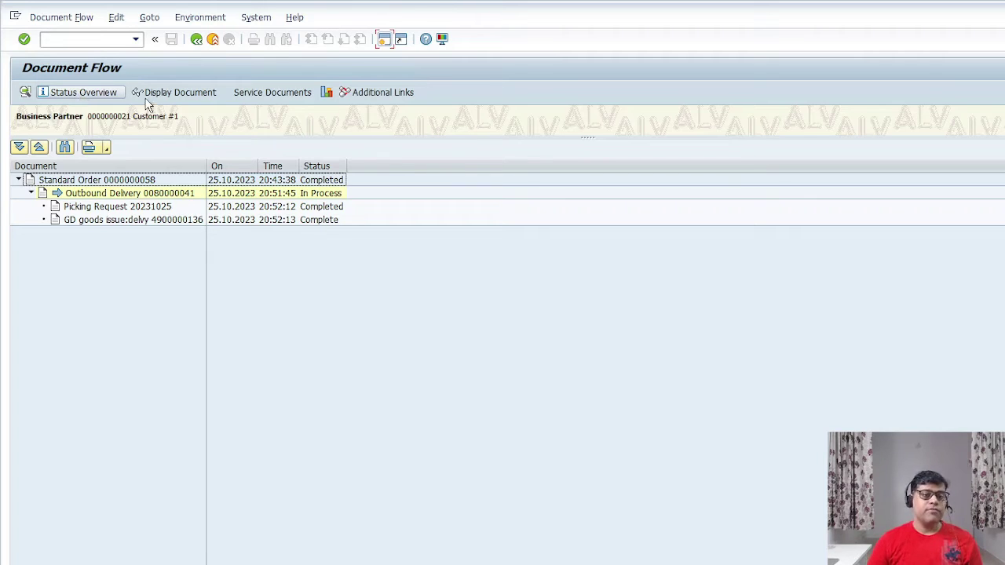
{"action": "left_click", "coordinate": [143, 187]}
{"action": "left_click", "coordinate": [142, 194]}
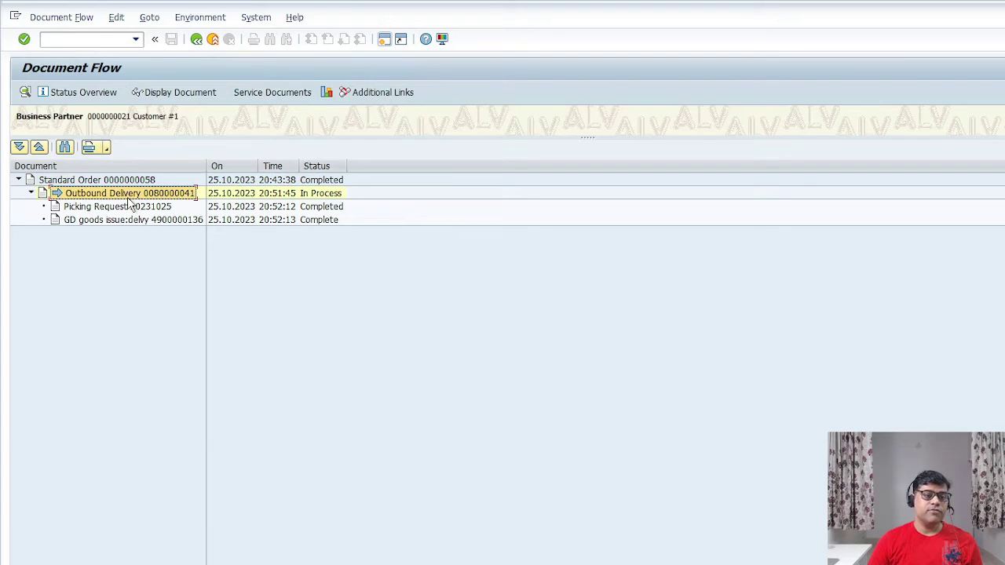
{"action": "left_click", "coordinate": [140, 207]}
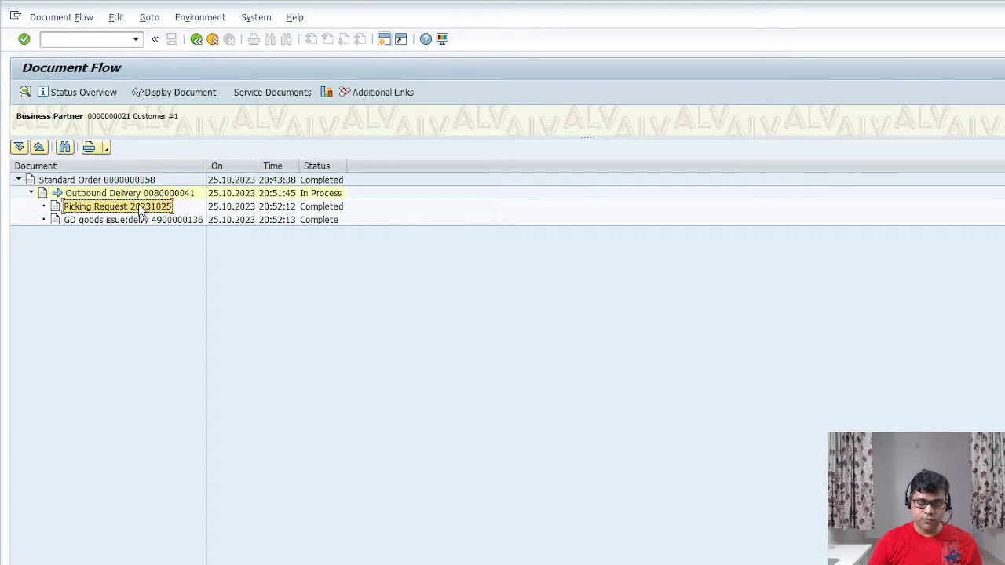
{"action": "left_click", "coordinate": [127, 222]}
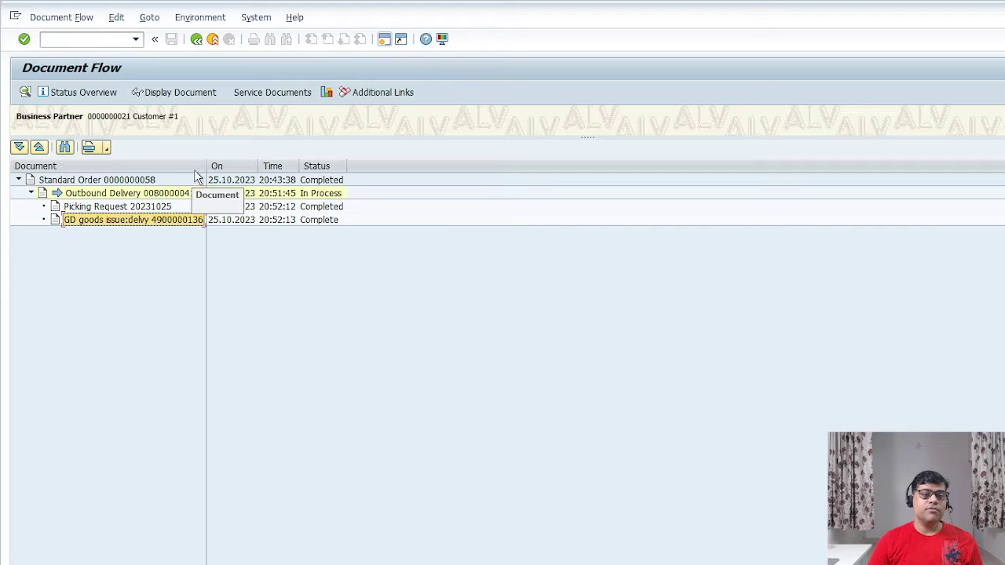
{"action": "left_click_drag", "start_coordinate": [204, 166], "coordinate": [227, 166]}
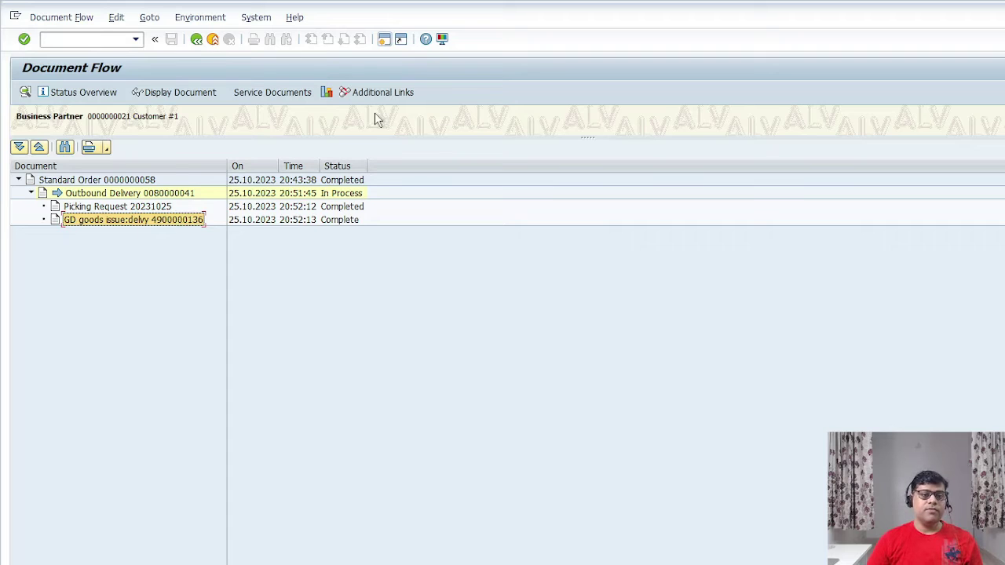
Display the goods issue's material document and compare it with the journal entry in the Fiori document flow
{"action": "left_click", "coordinate": [198, 93]}
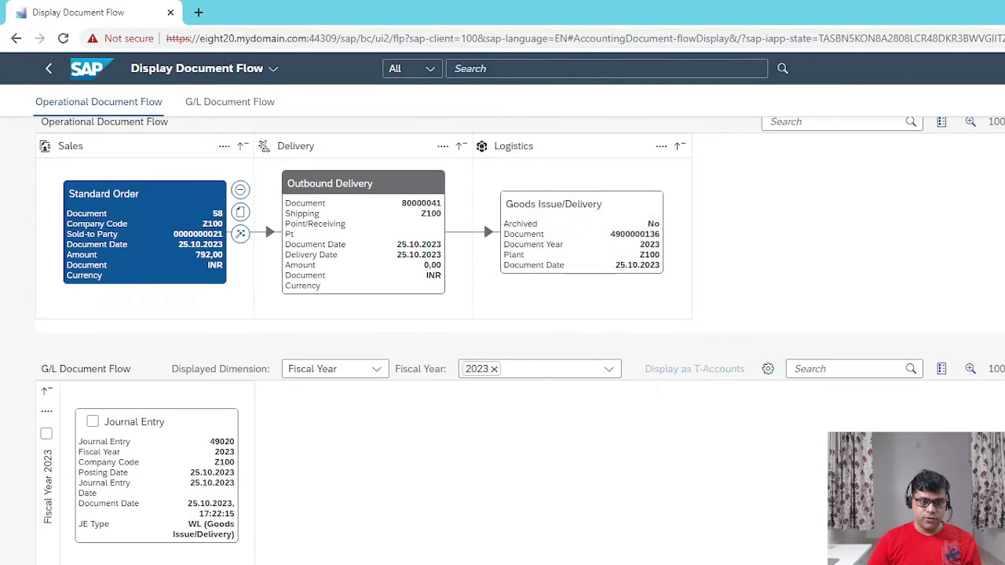
{"action": "left_click", "coordinate": [414, 542]}
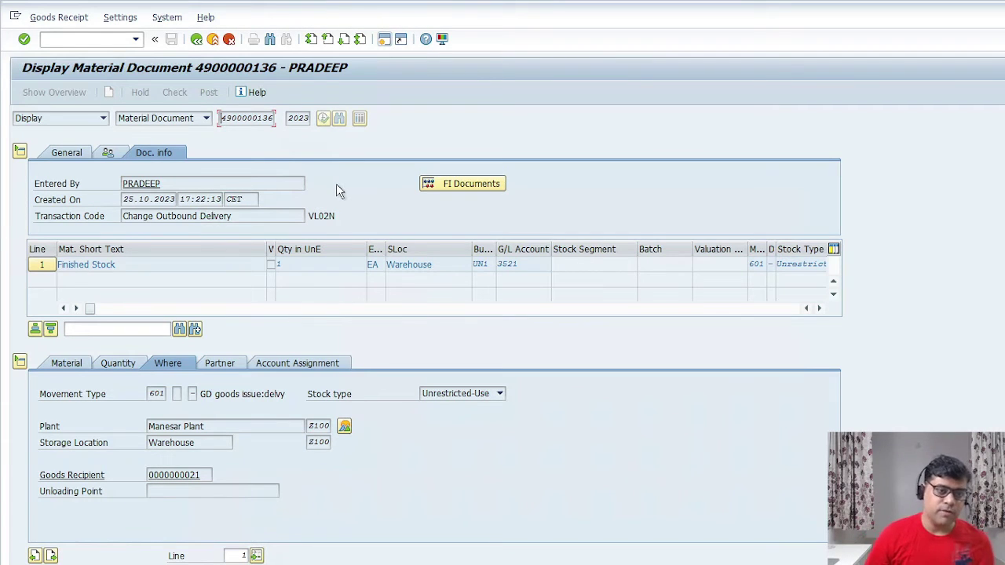
{"action": "key", "text": "alt+Tab"}
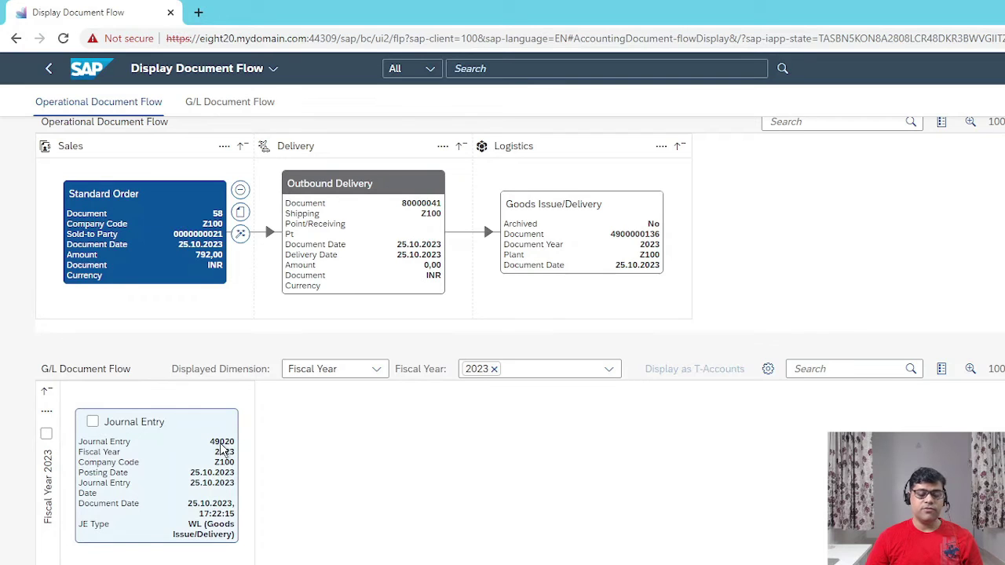
{"action": "key", "text": "alt+Tab"}
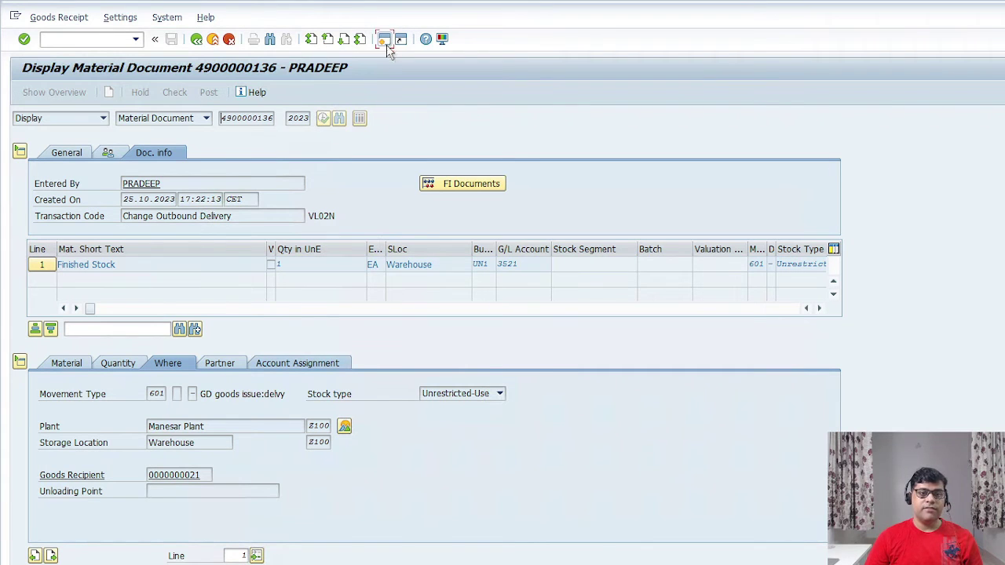
Open the accounting document linked to the material document and examine its Finished Stock and Goods-in-Transit line items
{"action": "left_click", "coordinate": [472, 189]}
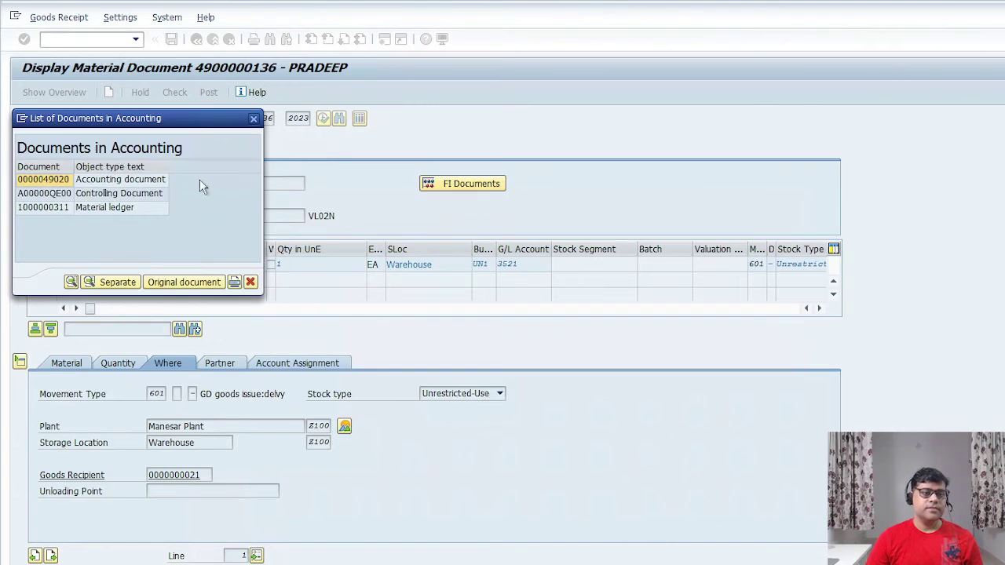
{"action": "double_click", "coordinate": [136, 181]}
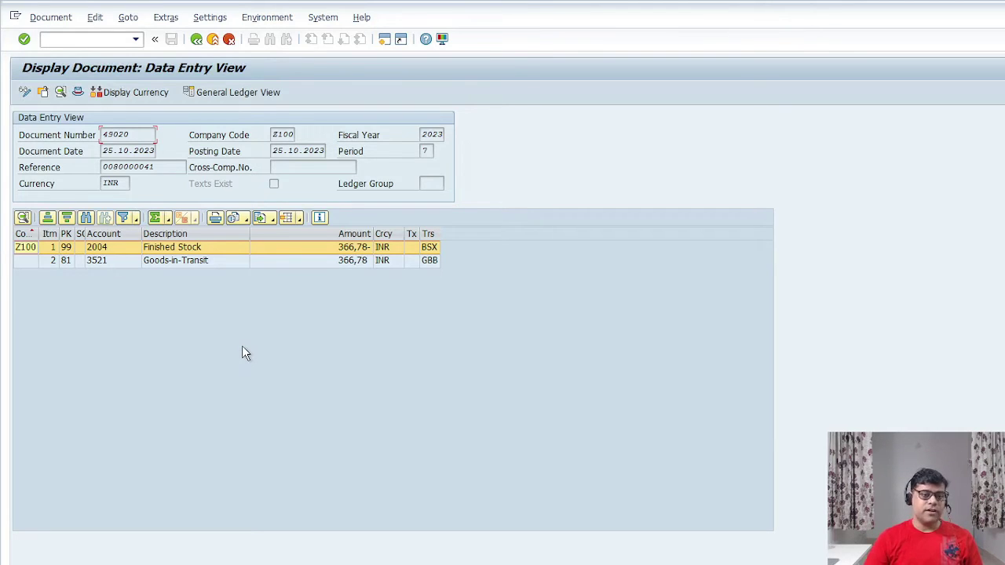
{"action": "left_click", "coordinate": [295, 250]}
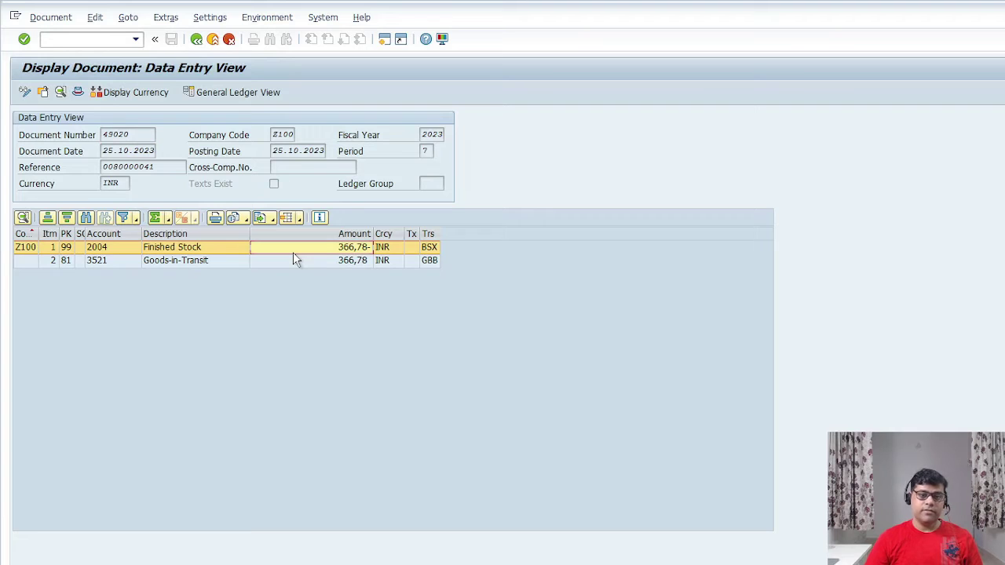
{"action": "left_click", "coordinate": [186, 260]}
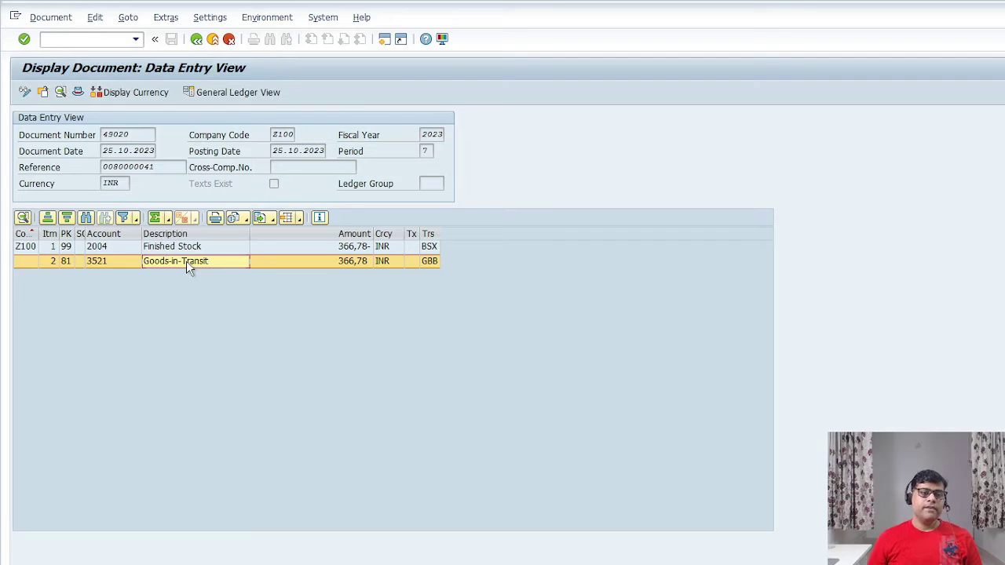
{"action": "left_click", "coordinate": [220, 250]}
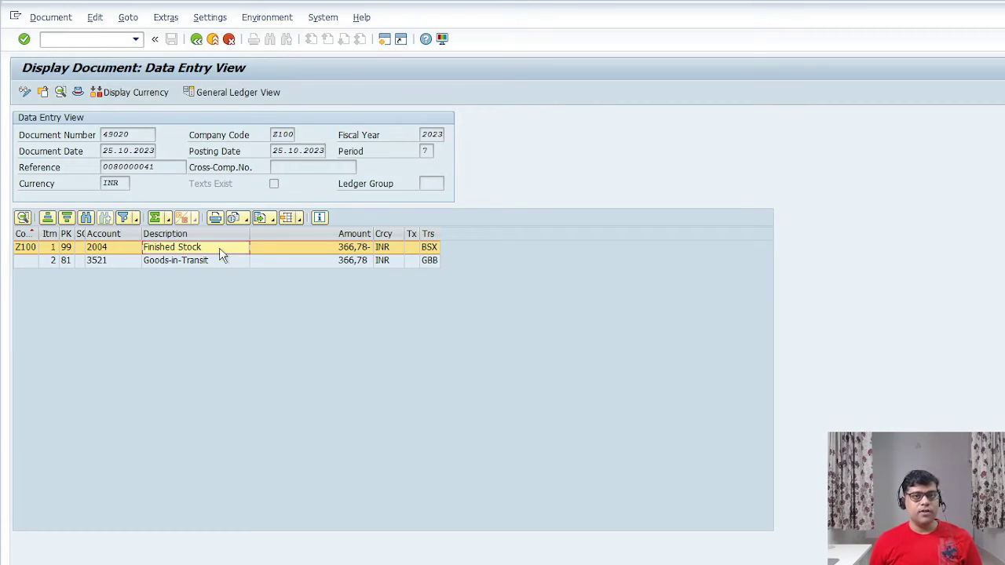
{"action": "left_click", "coordinate": [182, 266]}
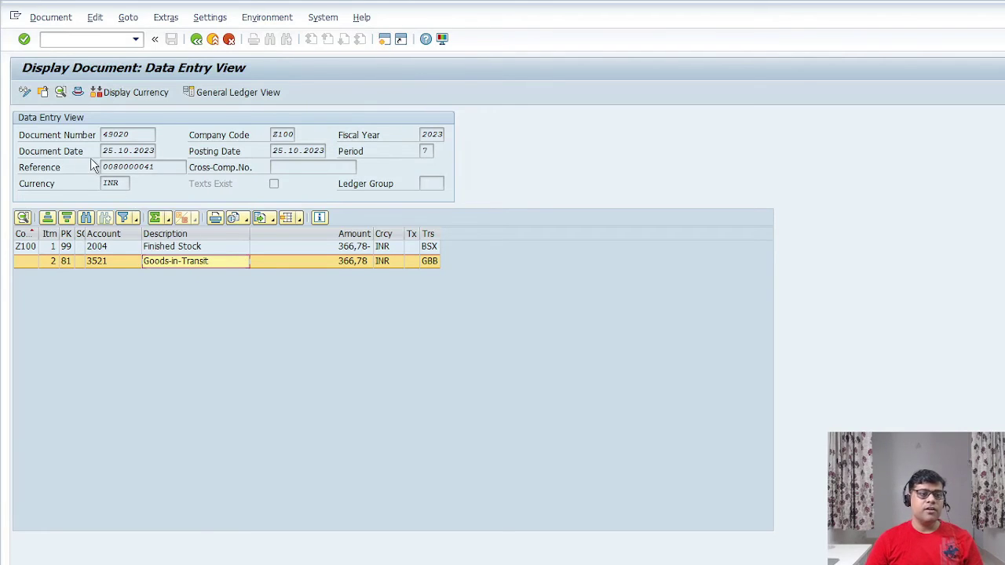
View the accounting document's header details and return to the SAP Easy Access screen
{"action": "left_click", "coordinate": [77, 91]}
{"action": "left_click", "coordinate": [410, 477]}
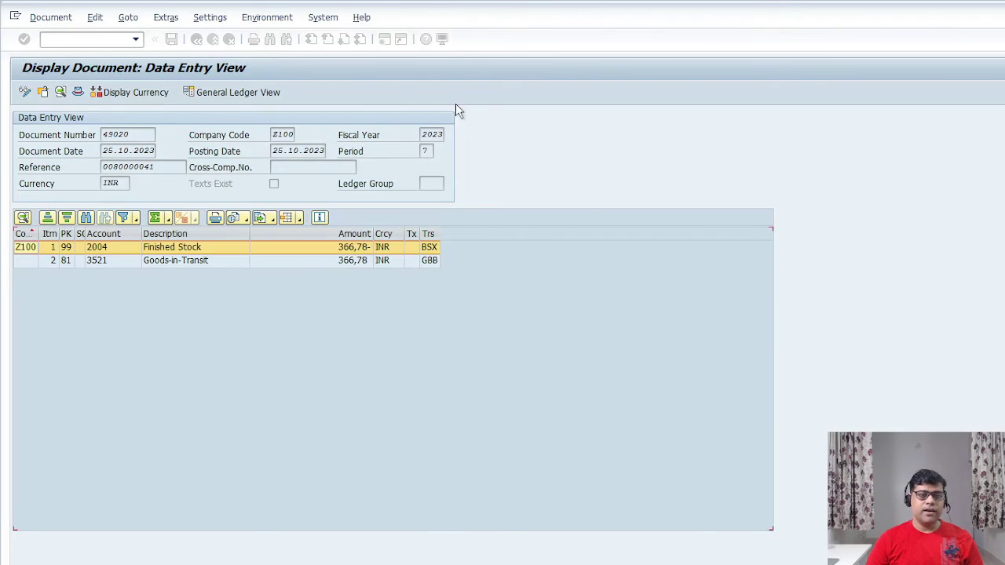
{"action": "key", "text": "F3"}
{"action": "key", "text": "F3"}
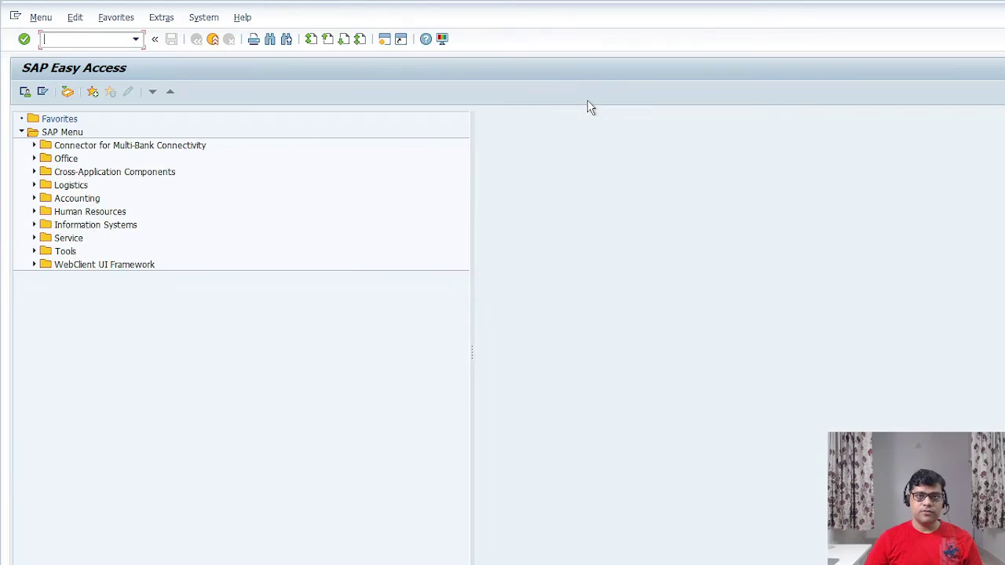
Start transaction FB03 and open its document list selection screen
{"action": "type", "text": "fb03"}
{"action": "key", "text": "Return"}
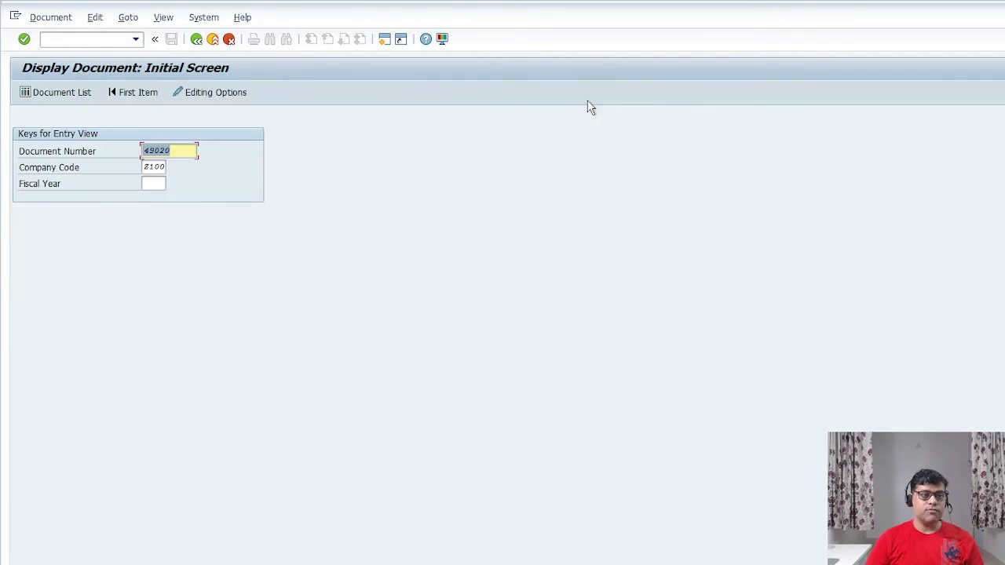
{"action": "left_click", "coordinate": [75, 95]}
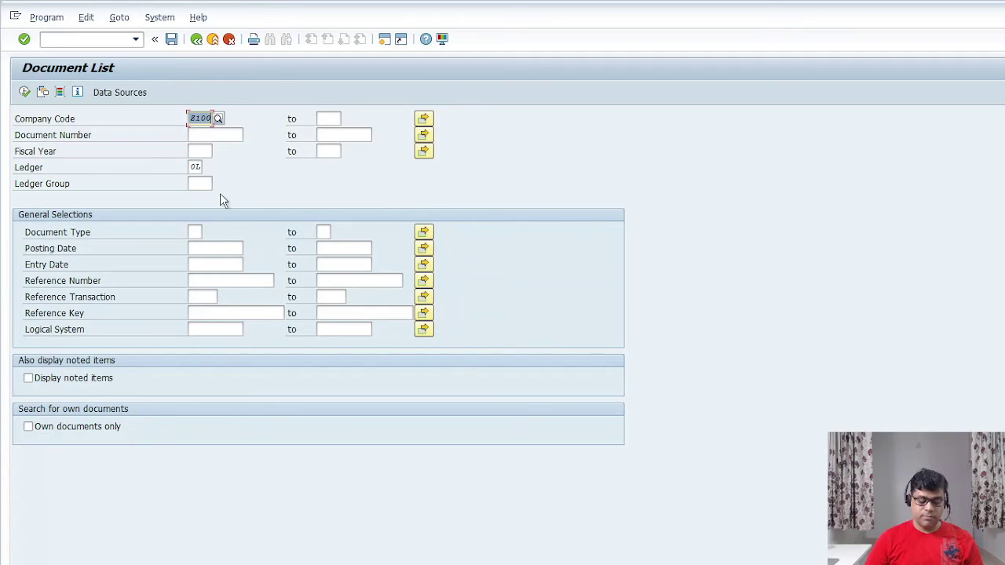
Set the document list selection to company code Z009 and document type WL
{"action": "type", "text": "z003"}
{"action": "key", "text": "Return"}
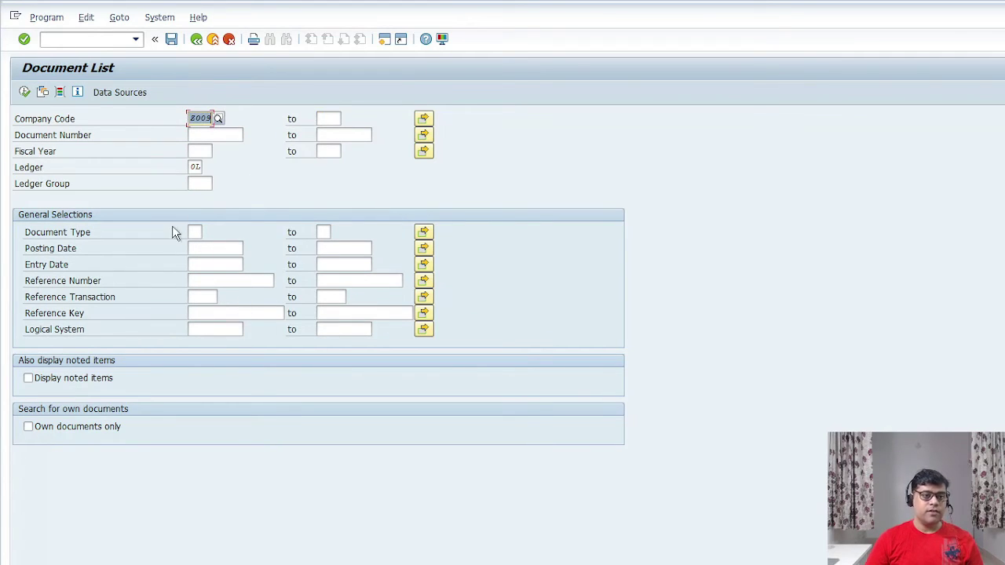
{"action": "left_click", "coordinate": [195, 235]}
{"action": "type", "text": "wl"}
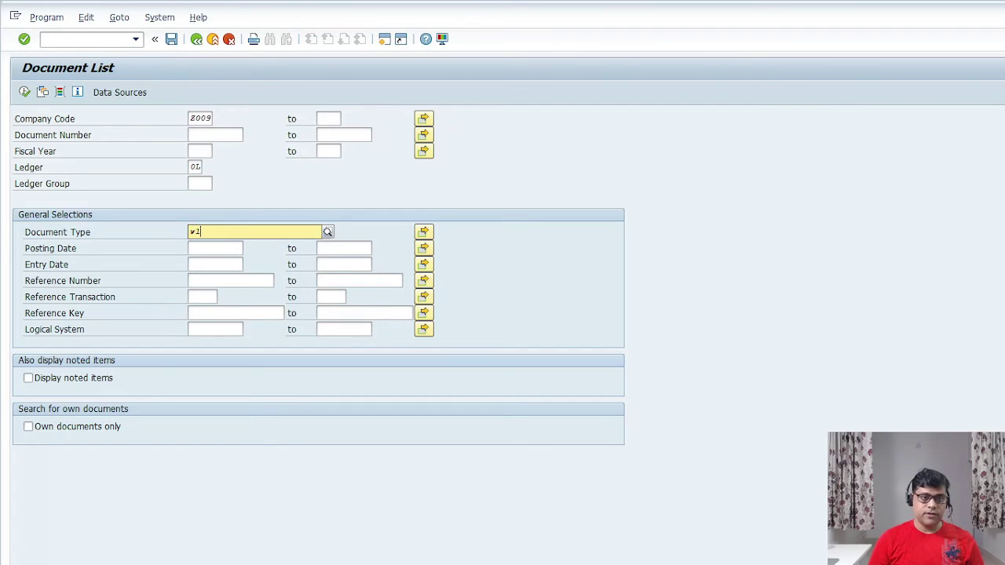
{"action": "left_click", "coordinate": [252, 263]}
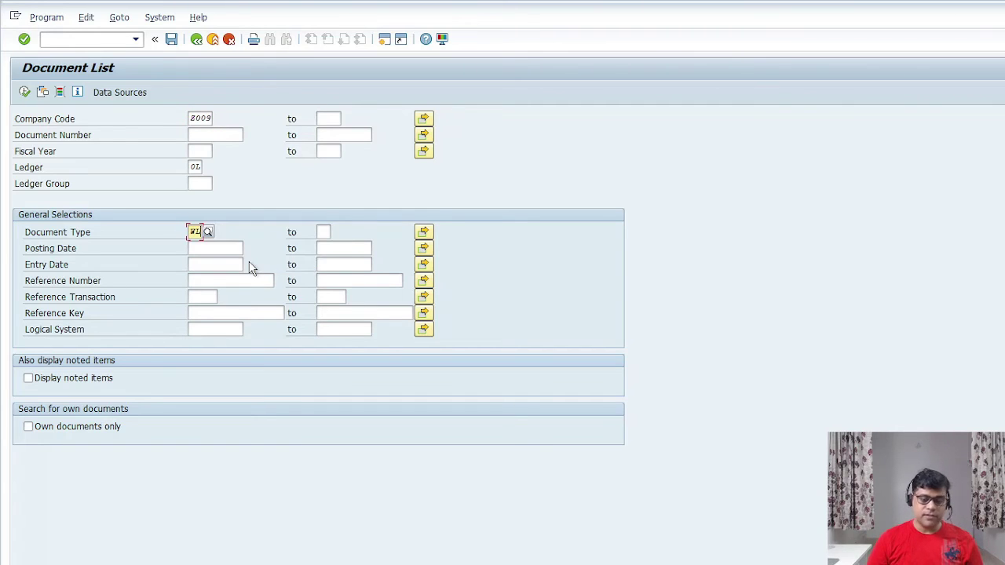
Run the document list for the entered selection and open the WL document posted on 08.07.2023
{"action": "left_click", "coordinate": [25, 93]}
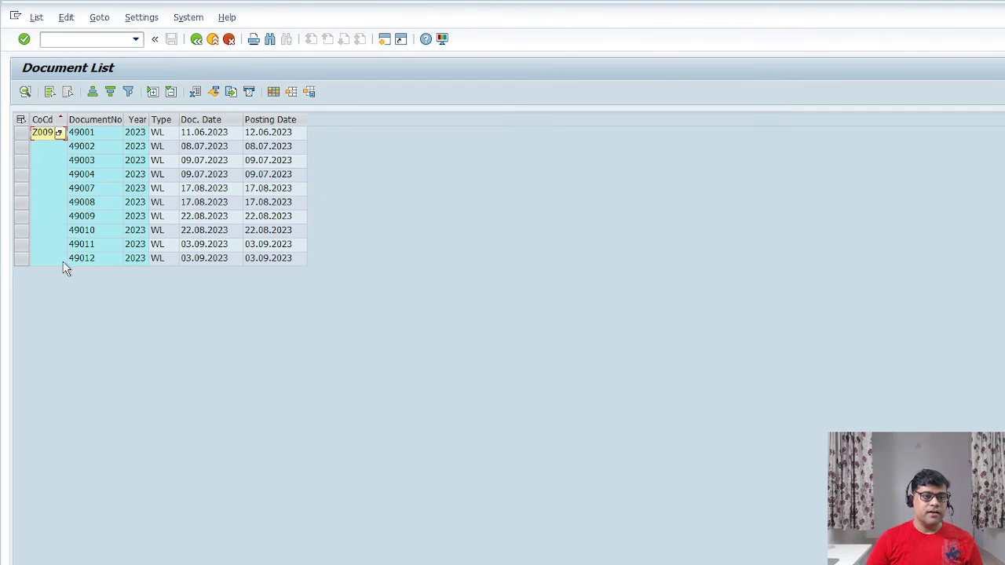
{"action": "double_click", "coordinate": [90, 147]}
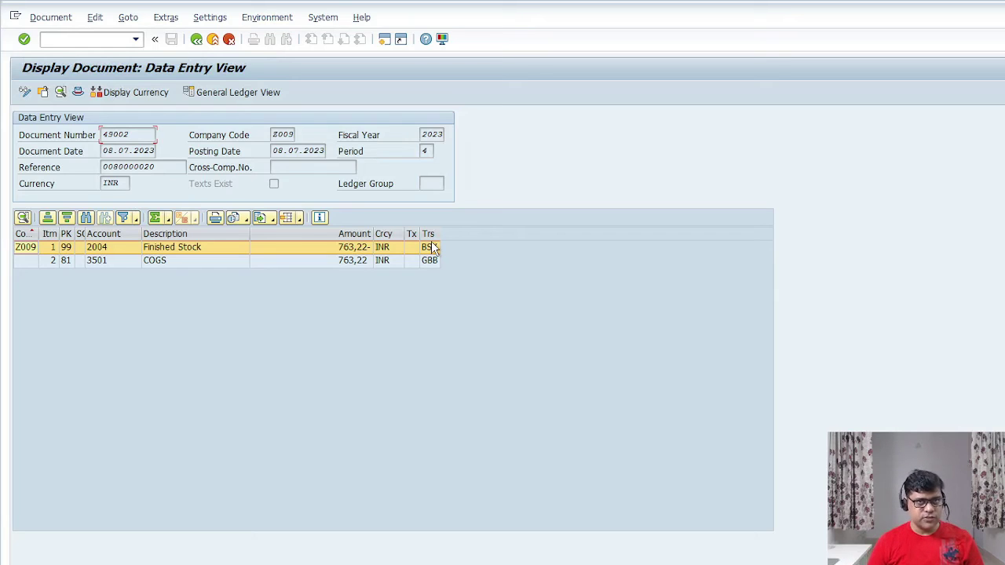
Display the original material document behind this accounting document and return to the data entry view
{"action": "left_click", "coordinate": [271, 18]}
{"action": "mouse_move", "coordinate": [391, 92]}
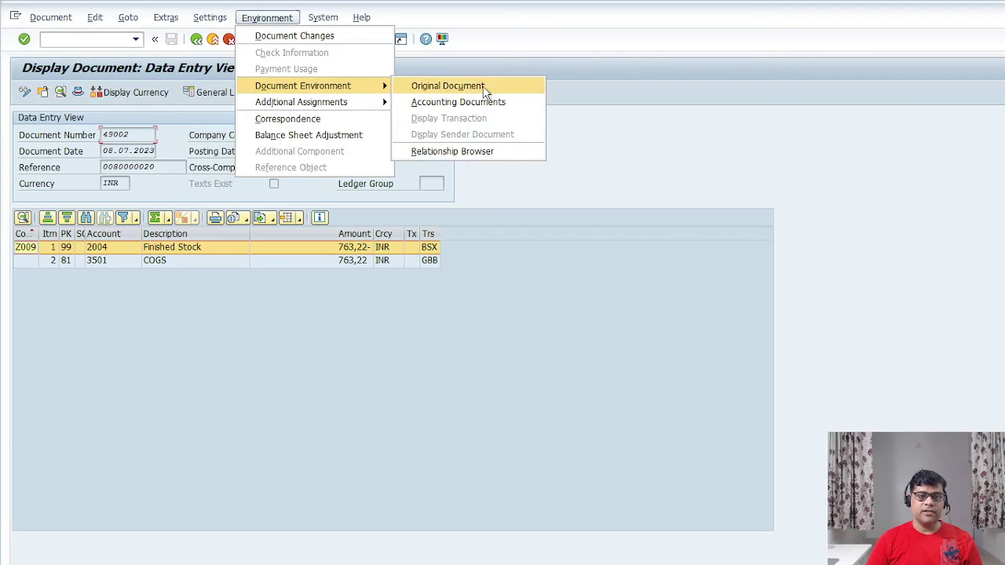
{"action": "left_click", "coordinate": [484, 90]}
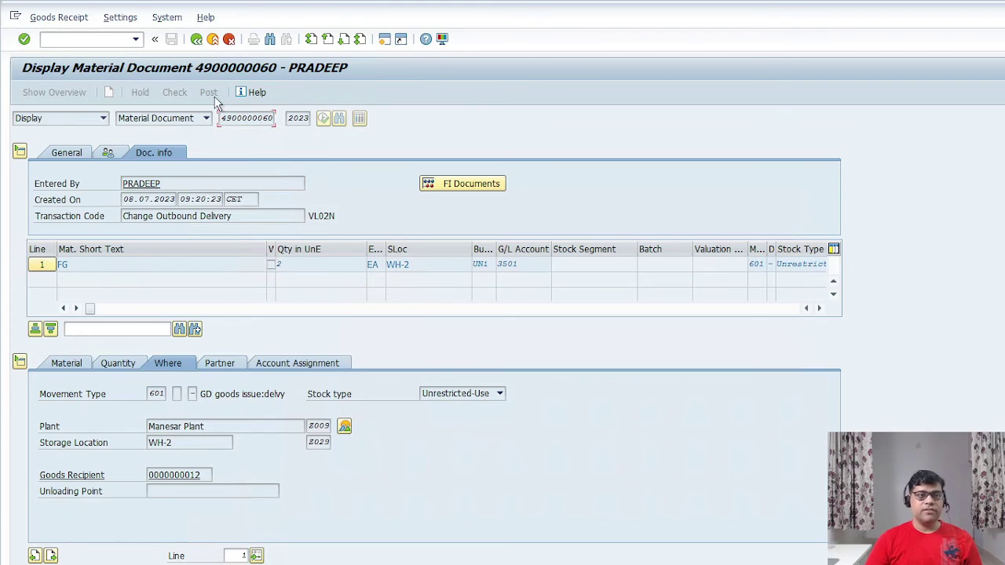
{"action": "left_click", "coordinate": [196, 38]}
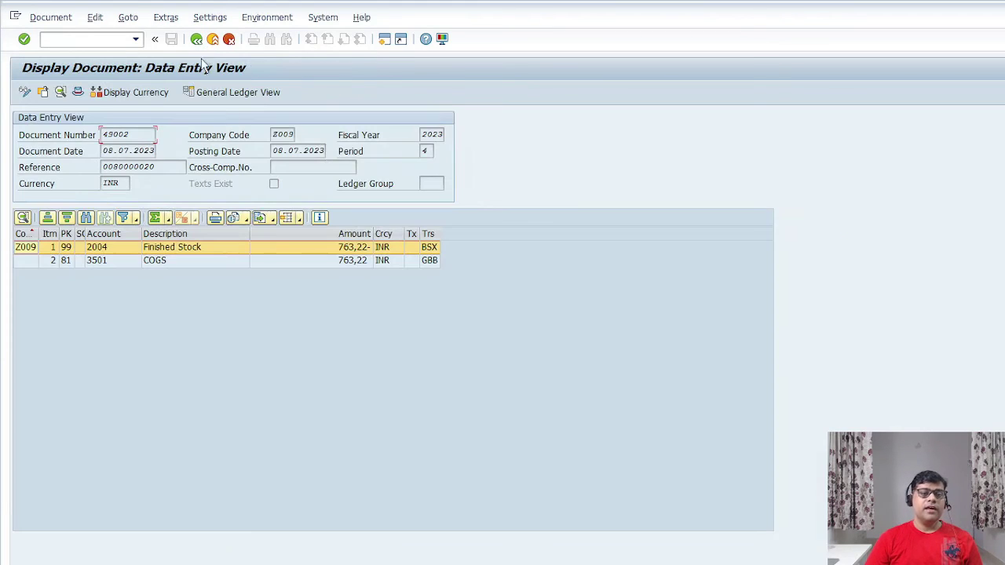
Examine the COGS line item, then leave the document, the document list and the Display Document transaction
{"action": "left_click", "coordinate": [206, 264]}
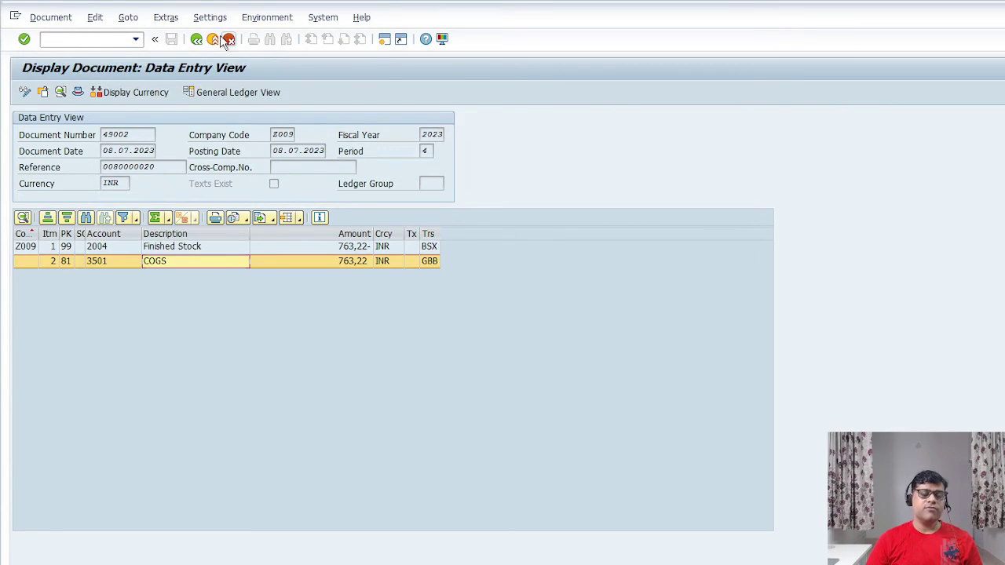
{"action": "left_click", "coordinate": [228, 39]}
{"action": "left_click", "coordinate": [217, 42]}
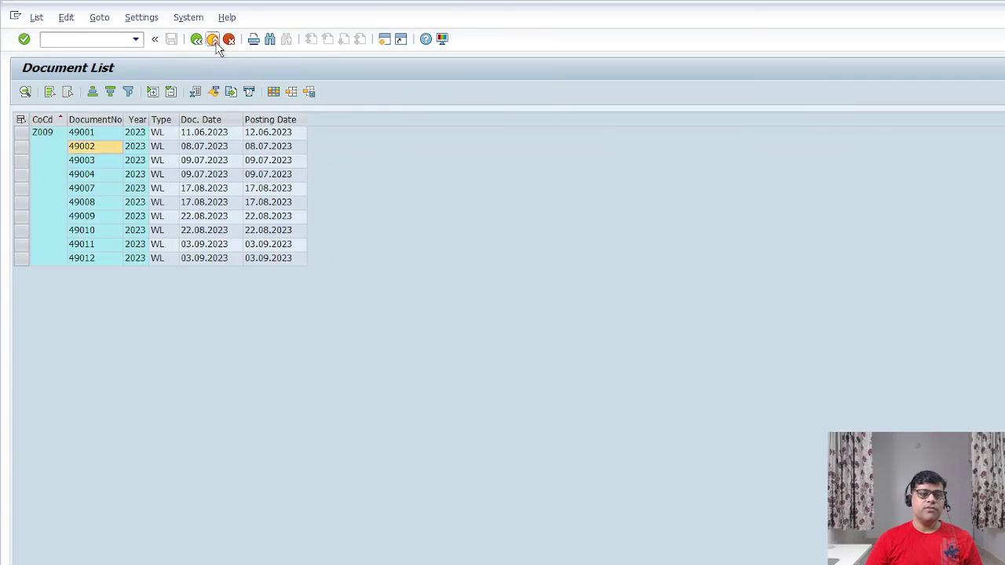
{"action": "left_click", "coordinate": [218, 43]}
{"action": "left_click", "coordinate": [217, 43]}
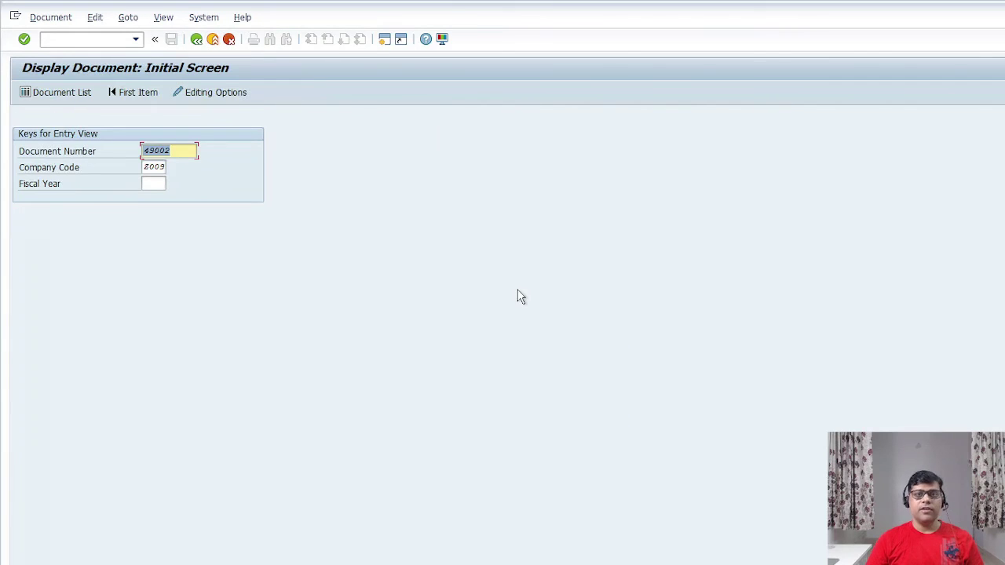
{"action": "left_click", "coordinate": [213, 41]}
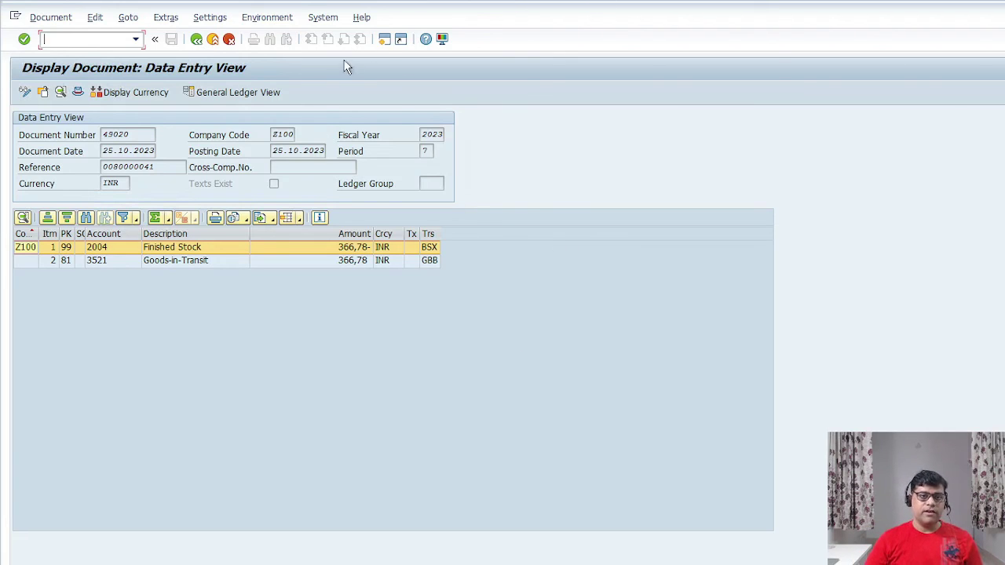
Open a new session with the Stock Overview transaction and display the stock of material 93 in plant Z100
{"action": "left_click", "coordinate": [384, 38]}
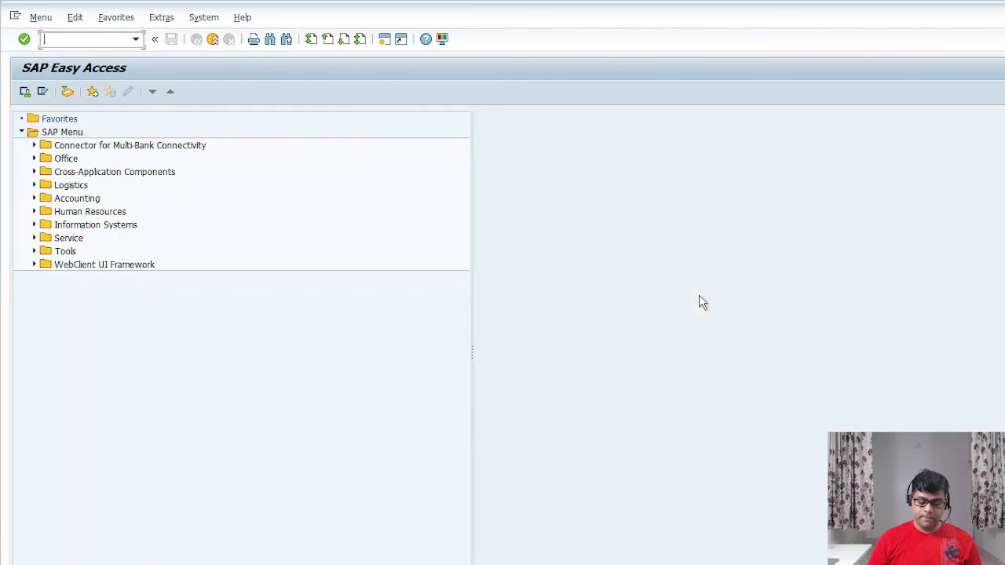
{"action": "type", "text": "se16n"}
{"action": "key", "text": "Return"}
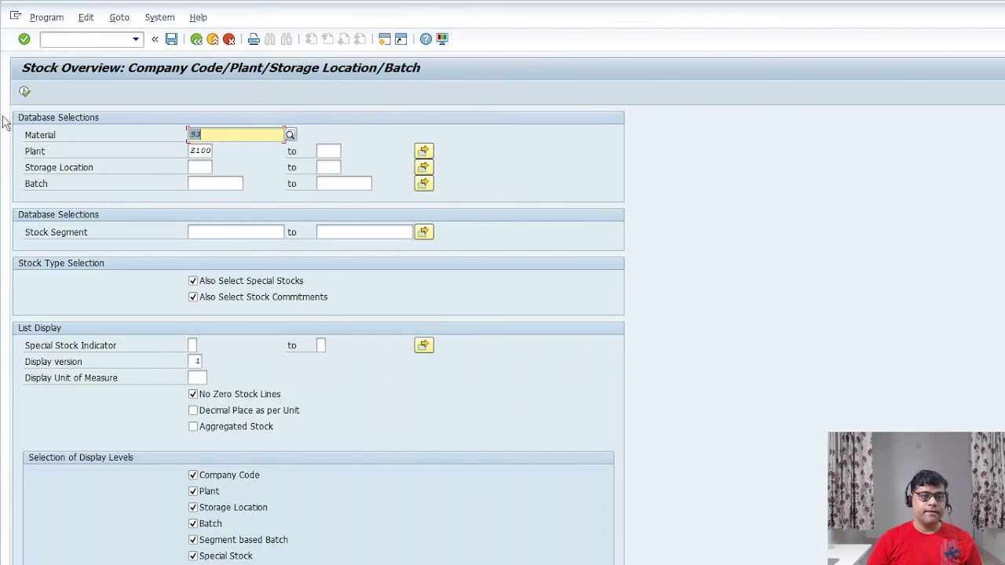
{"action": "left_click", "coordinate": [24, 93]}
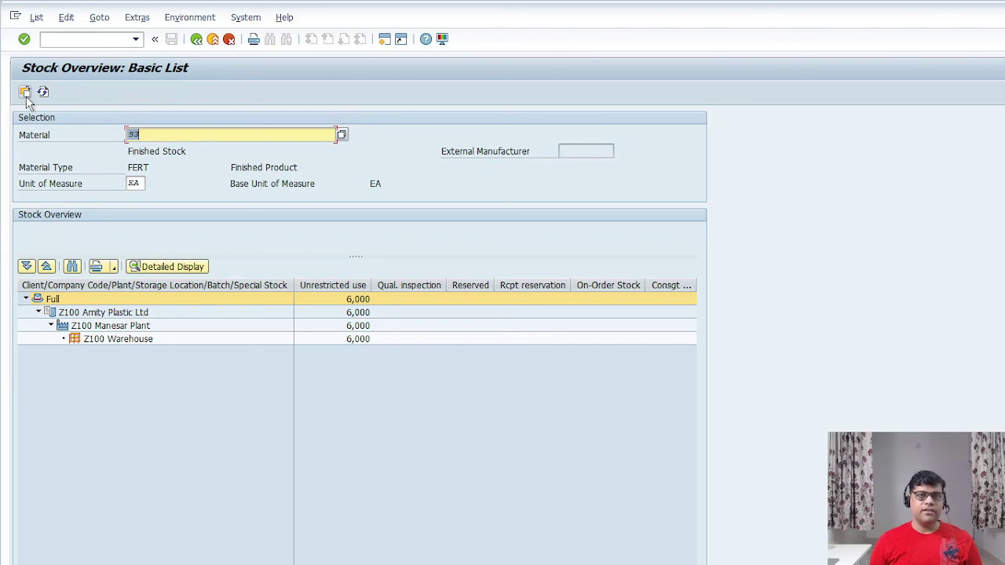
Leave the stock overview and the accounting and material documents, returning to the initial Display Outbound Delivery screen
{"action": "mouse_move", "coordinate": [272, 4]}
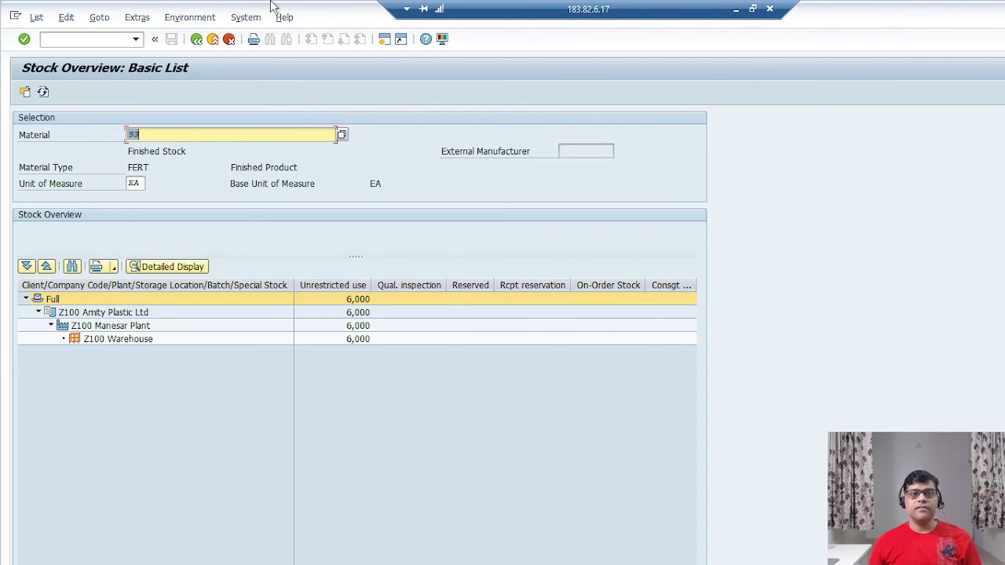
{"action": "left_click", "coordinate": [212, 40]}
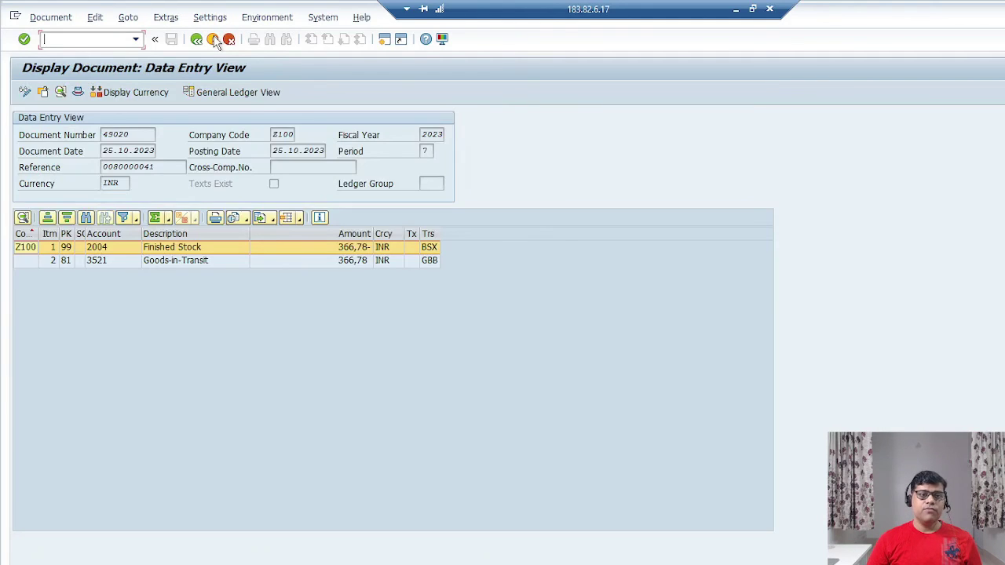
{"action": "left_click", "coordinate": [213, 40]}
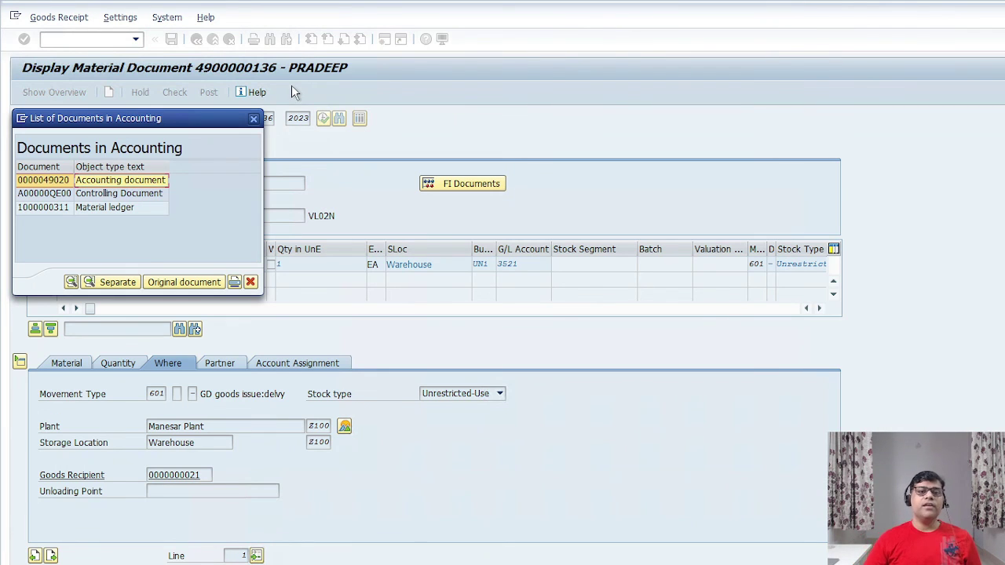
{"action": "left_click", "coordinate": [251, 282]}
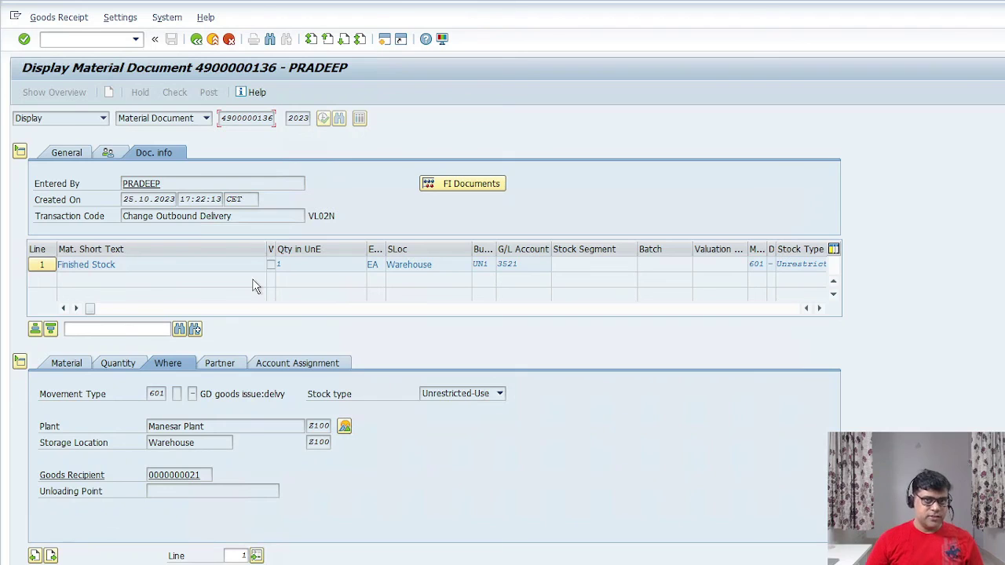
{"action": "left_click", "coordinate": [197, 40]}
{"action": "left_click", "coordinate": [196, 39]}
{"action": "left_click", "coordinate": [196, 40]}
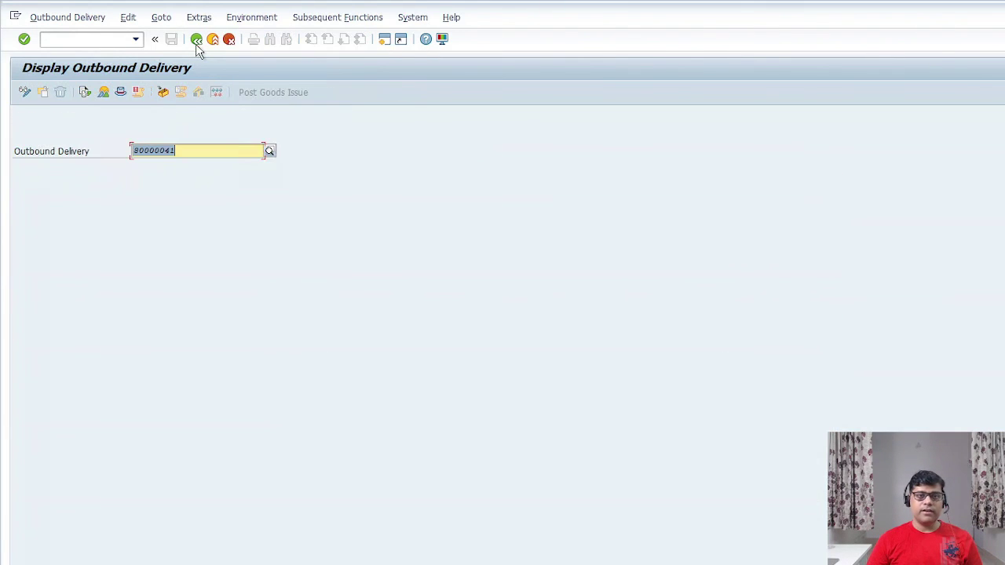